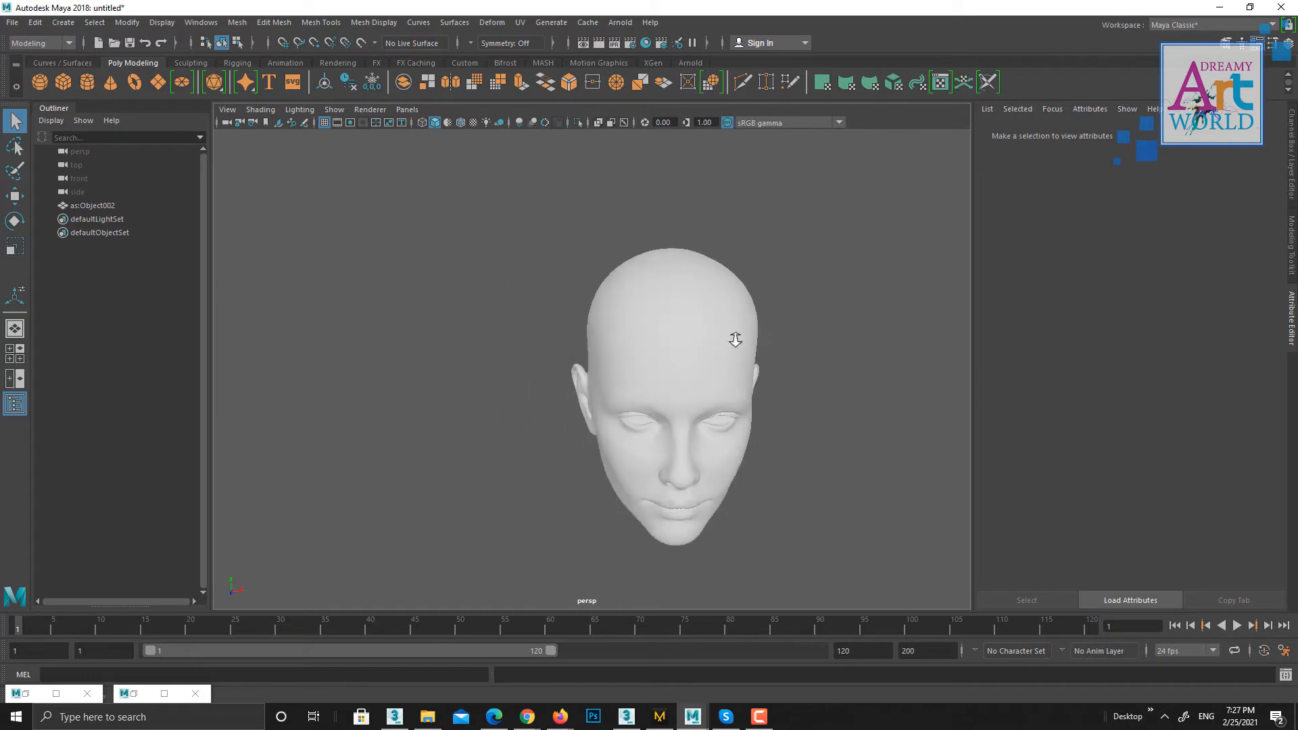
Open the UV Editor and select the head mesh to display its existing UV layout
left_click(526, 27)
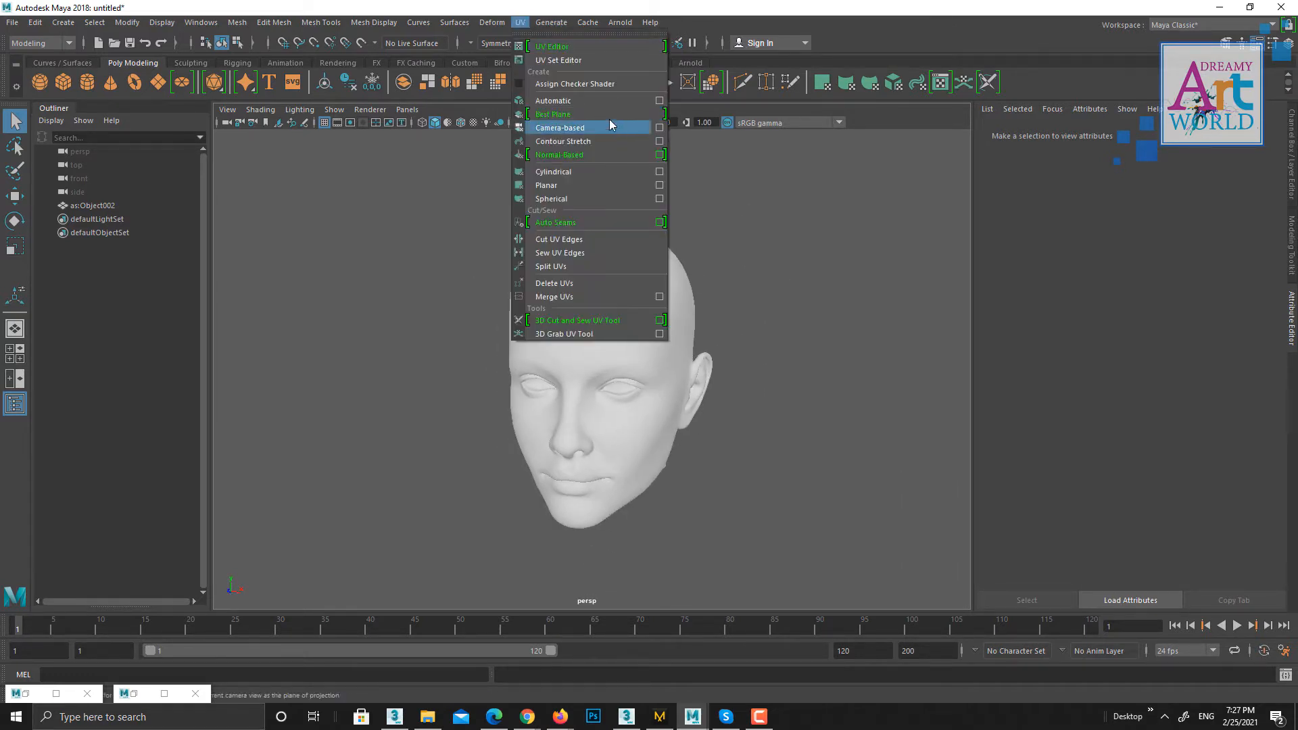
left_click(582, 47)
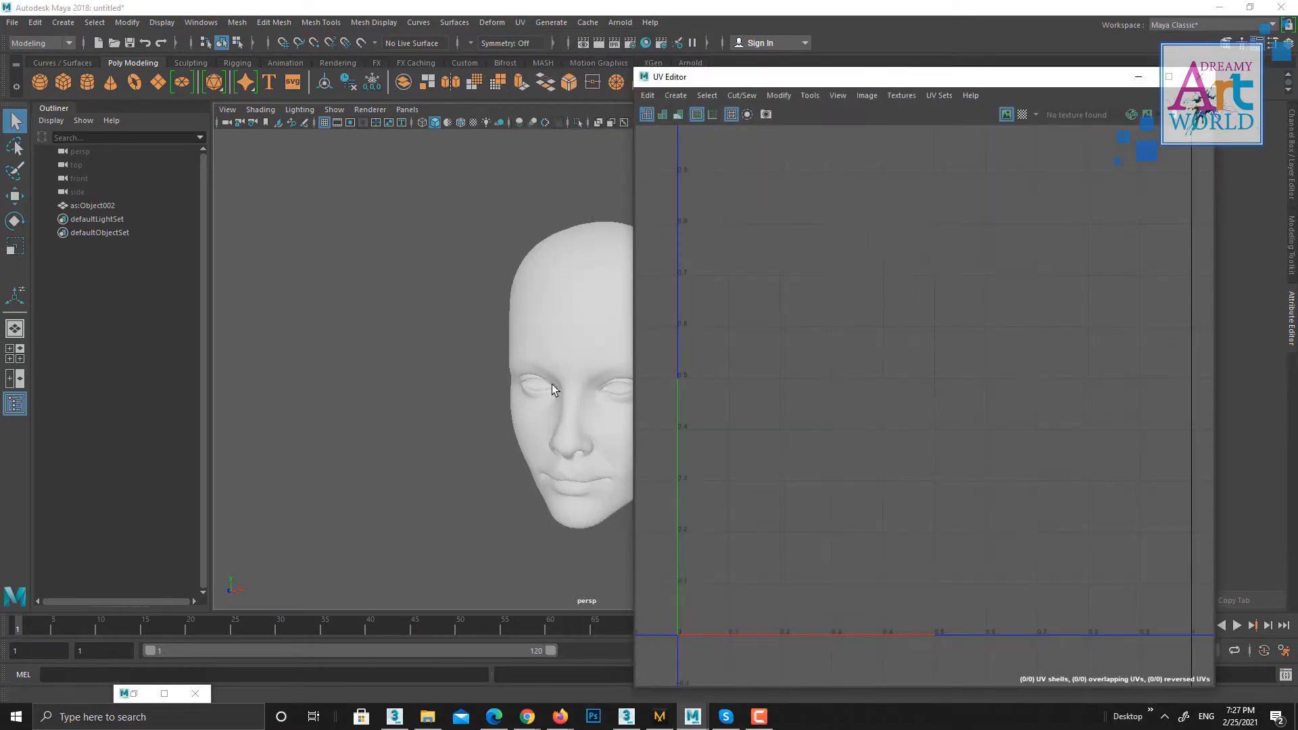
left_click(555, 355)
scroll(1007, 510, "down", 5)
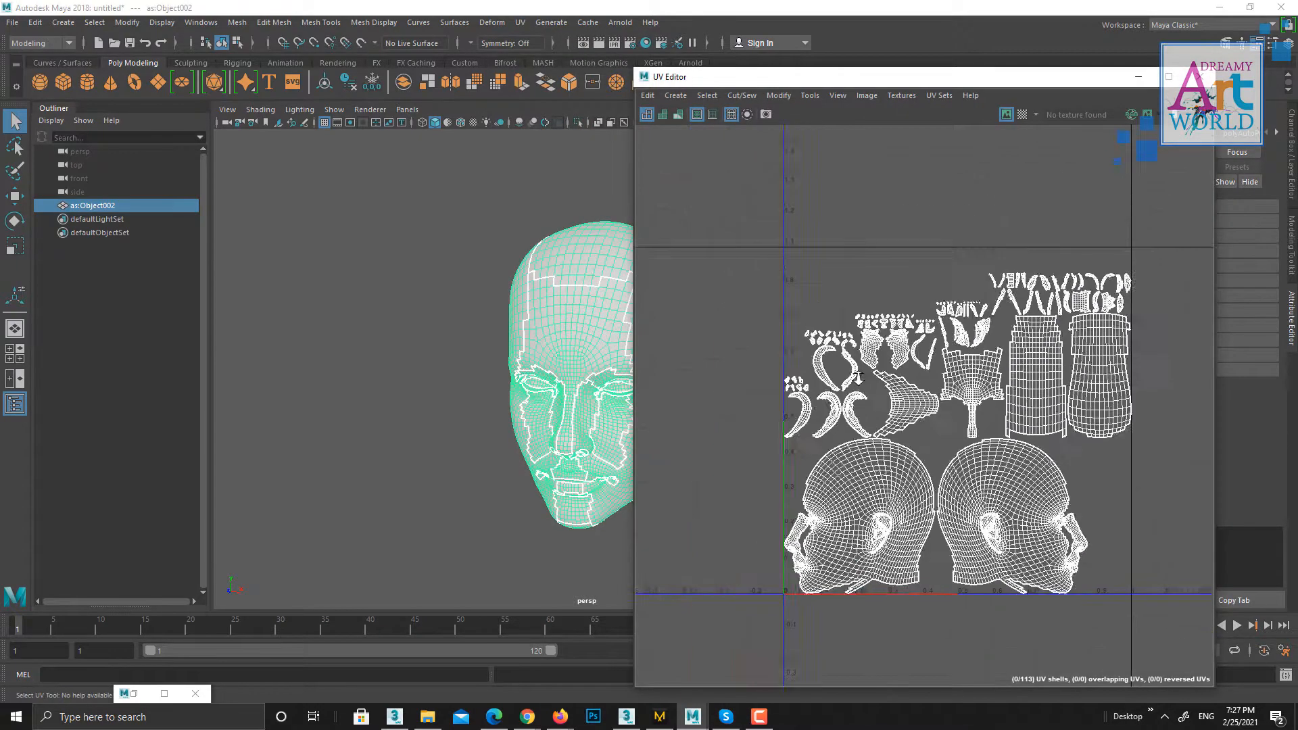
middle_click_drag(1007, 510, 1005, 447, "alt")
middle_click_drag(553, 371, 487, 391, "alt")
left_click_drag(486, 391, 541, 374, "alt")
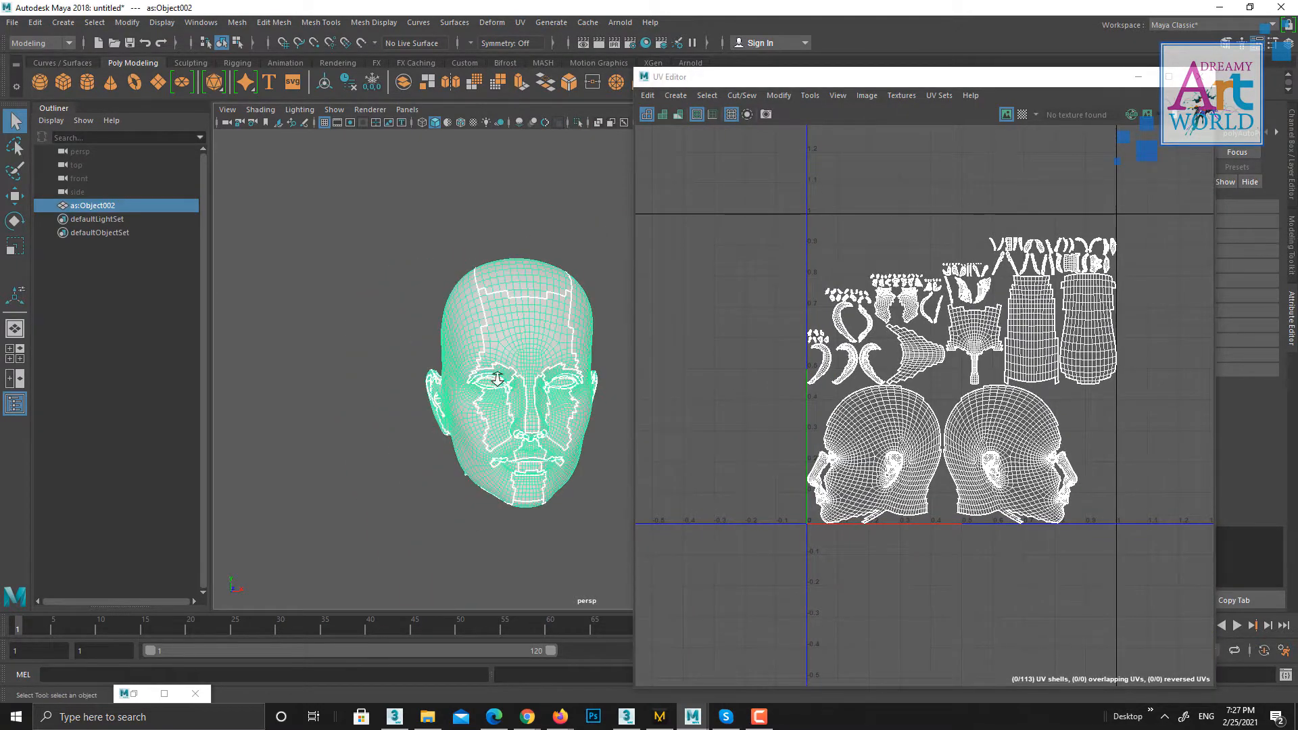
middle_click_drag(541, 374, 473, 380, "alt")
left_click_drag(473, 379, 440, 385, "alt")
Select all edges of the head's UV layout and cut them apart
right_click_drag(961, 404, 961, 210)
left_click_drag(1197, 197, 722, 602)
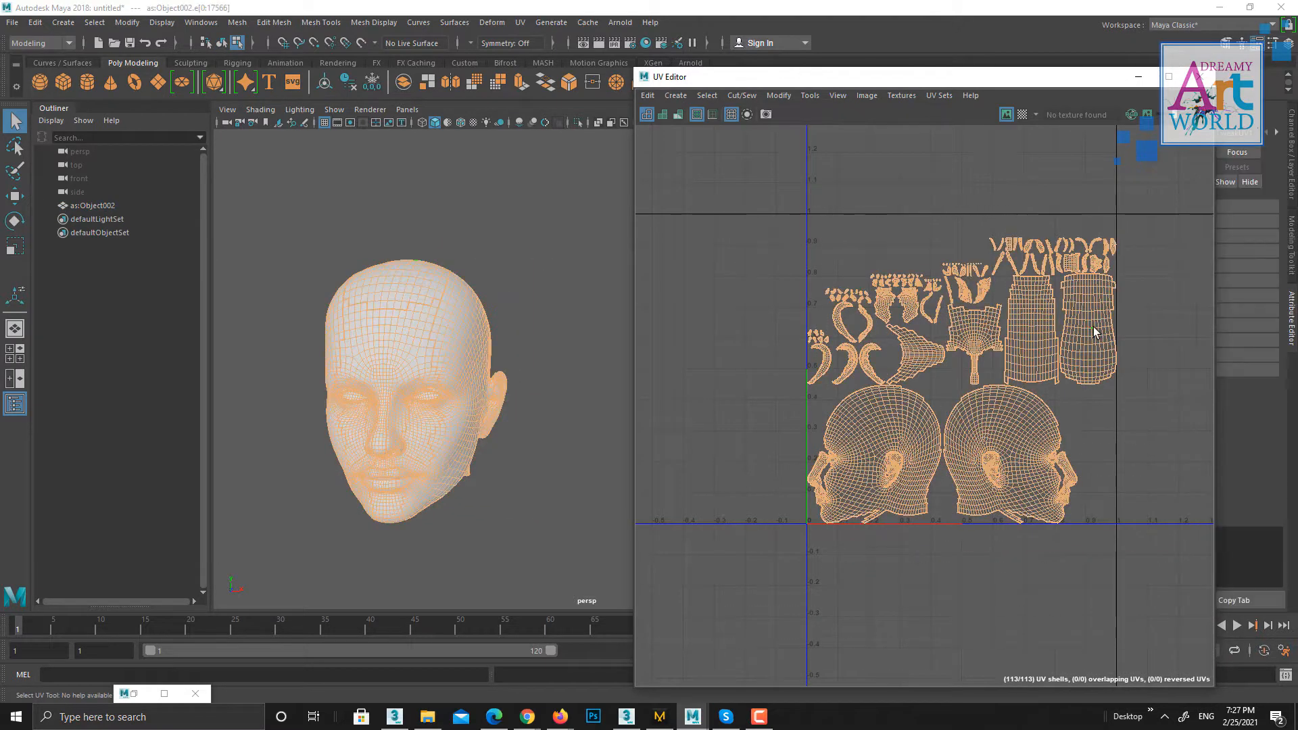
right_click(1043, 315, "shift")
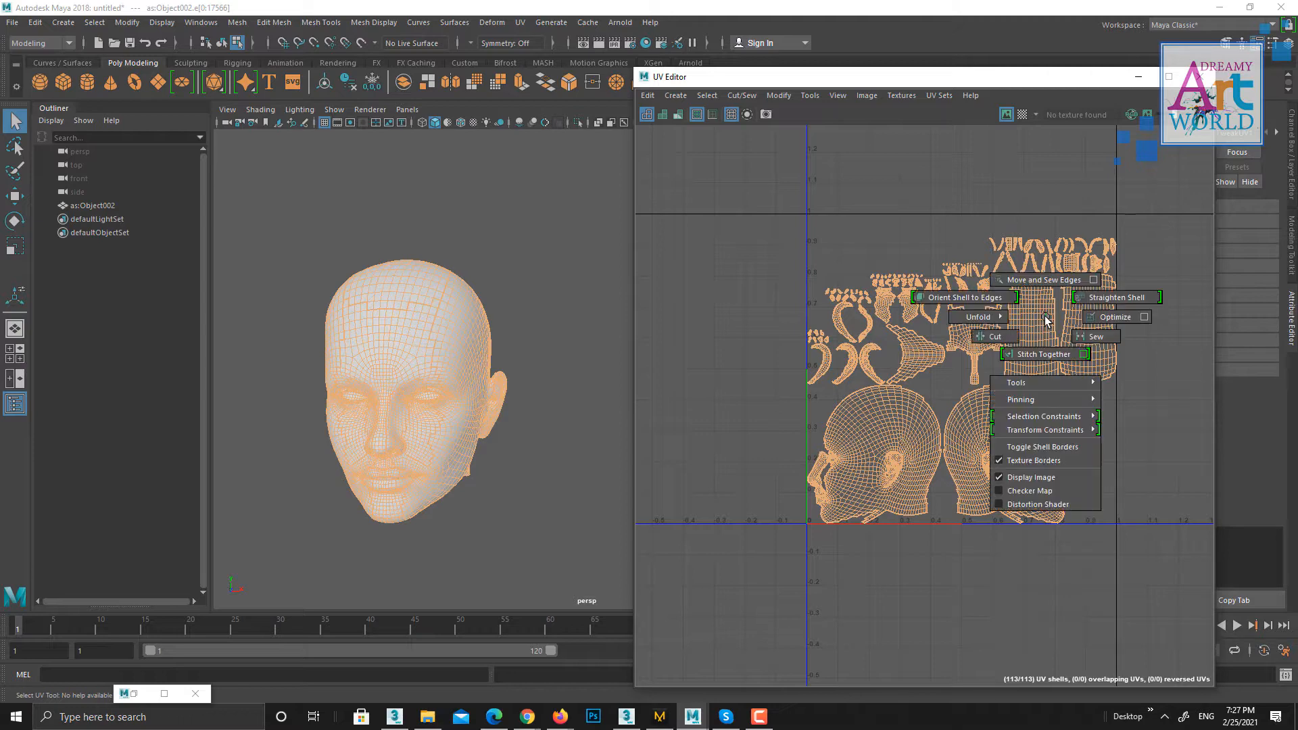
right_click_drag(1044, 316, 938, 360, "shift")
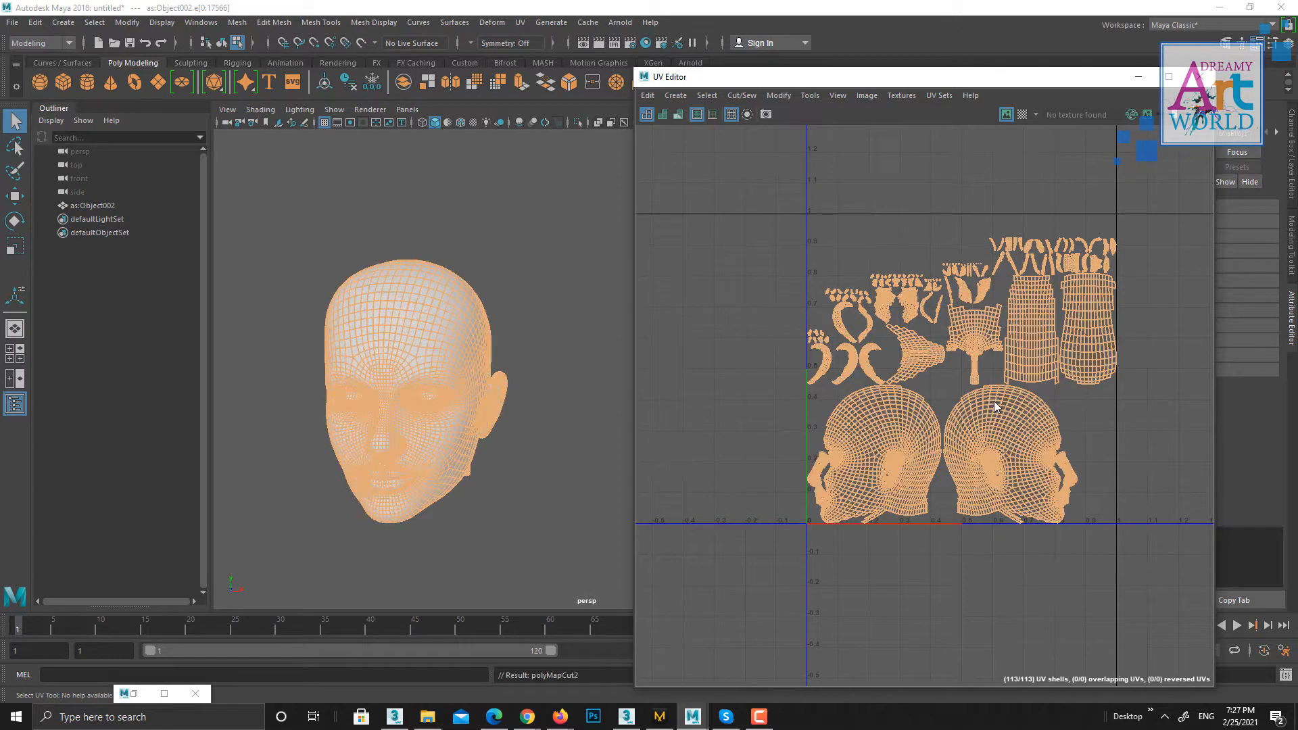
scroll(925, 346, "up", 2)
scroll(952, 403, "down", 2)
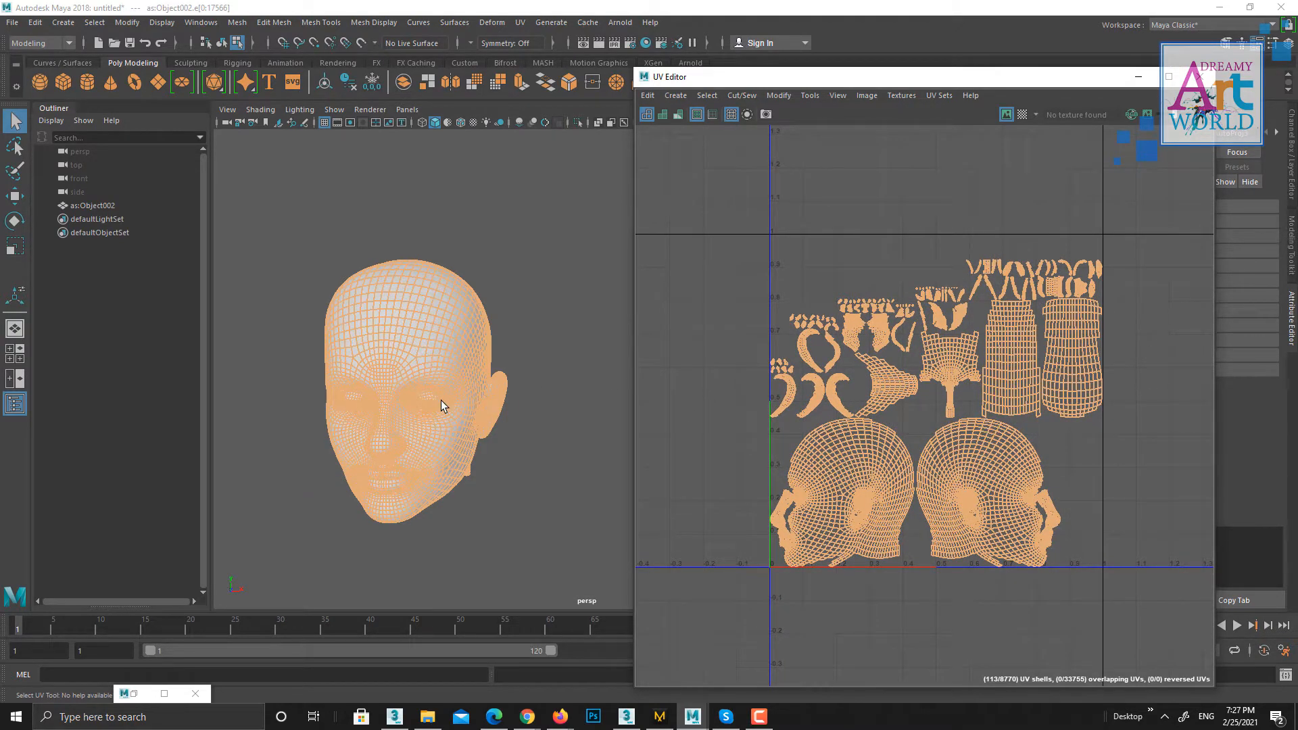
Select the vertical centre edge loop that runs around the whole head
left_click(435, 122)
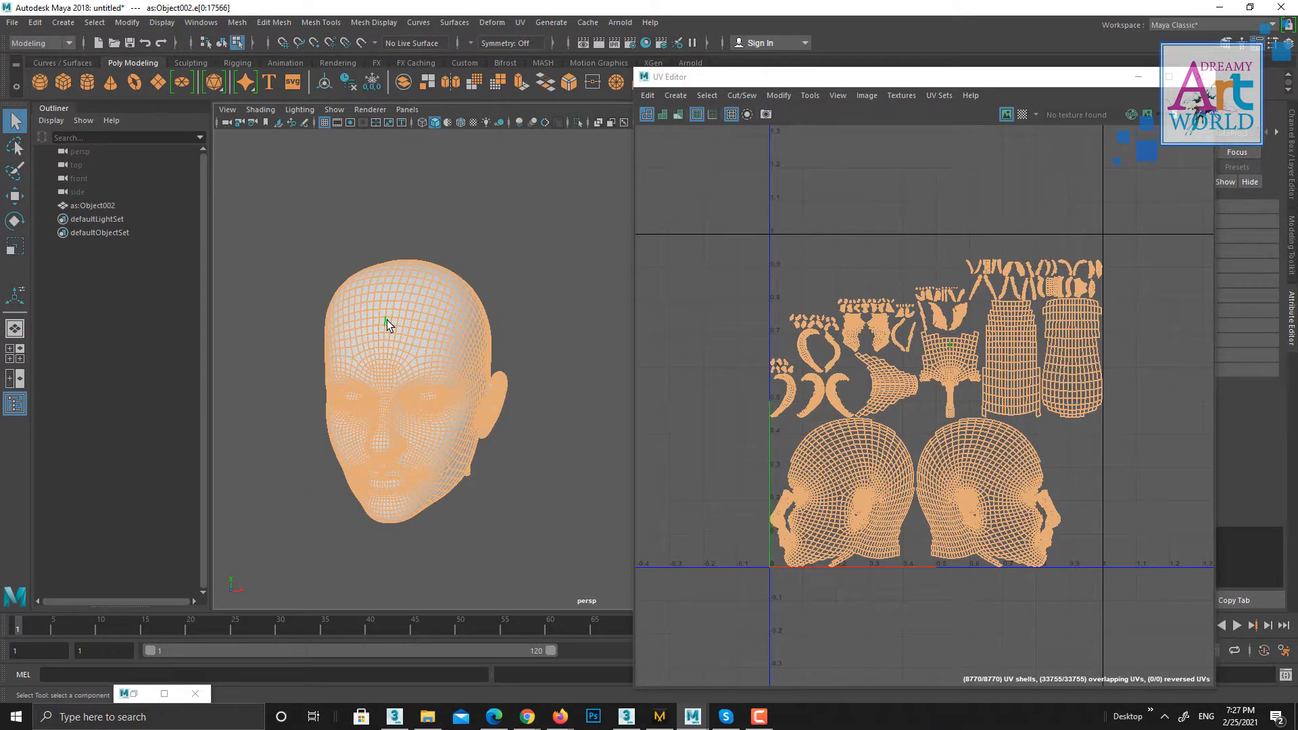
scroll(387, 319, "up", 4)
middle_click_drag(311, 323, 498, 333, "alt")
scroll(490, 305, "up", 2)
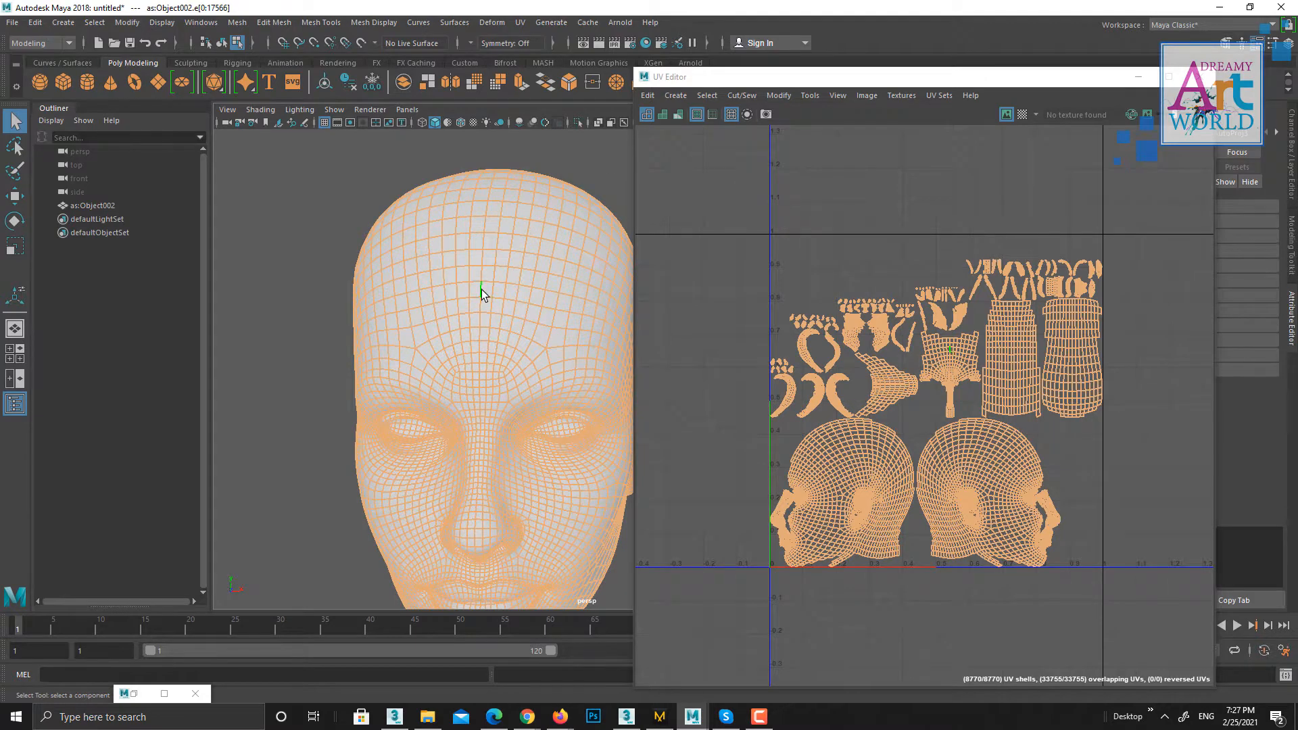
double_click(482, 291)
scroll(564, 452, "down", 4)
middle_click_drag(514, 395, 513, 289, "alt")
scroll(527, 327, "up", 1)
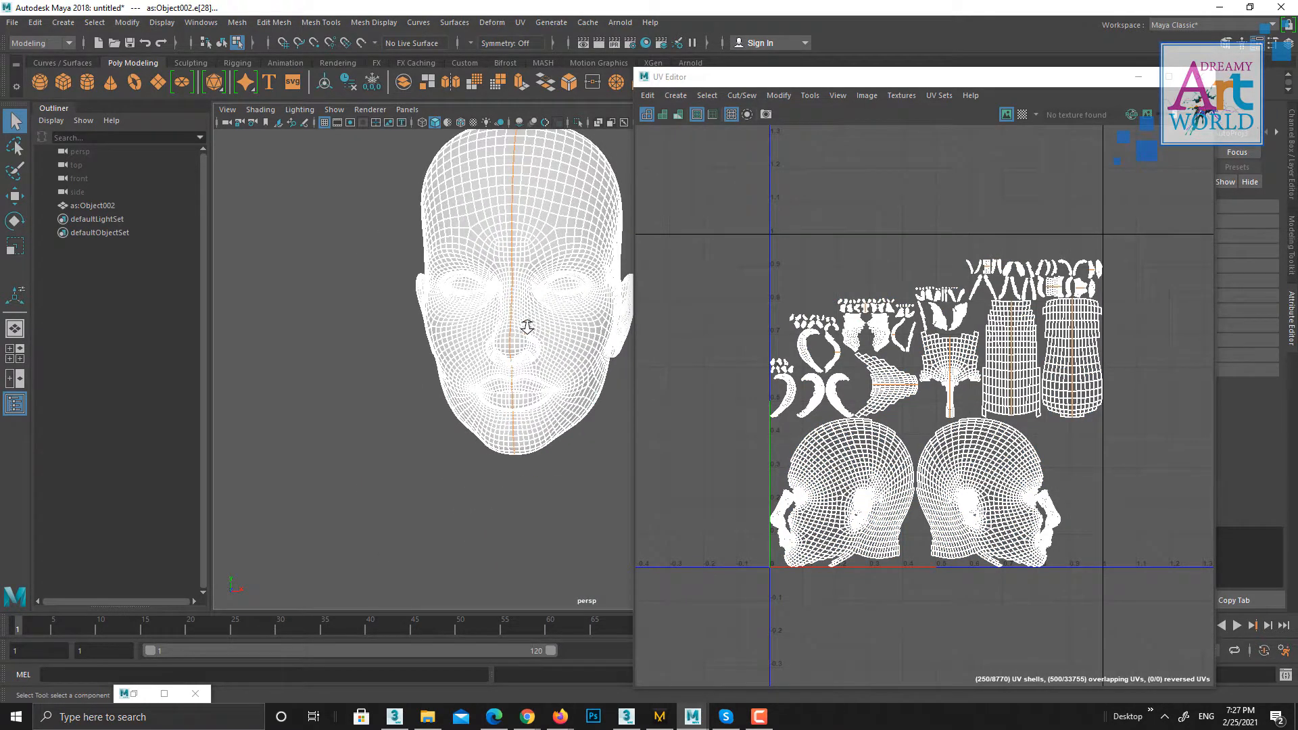
Deselect the centre-loop edges on the face and forehead, keeping only those over the crown and back of the head
left_click_drag(558, 409, 410, 507, "alt")
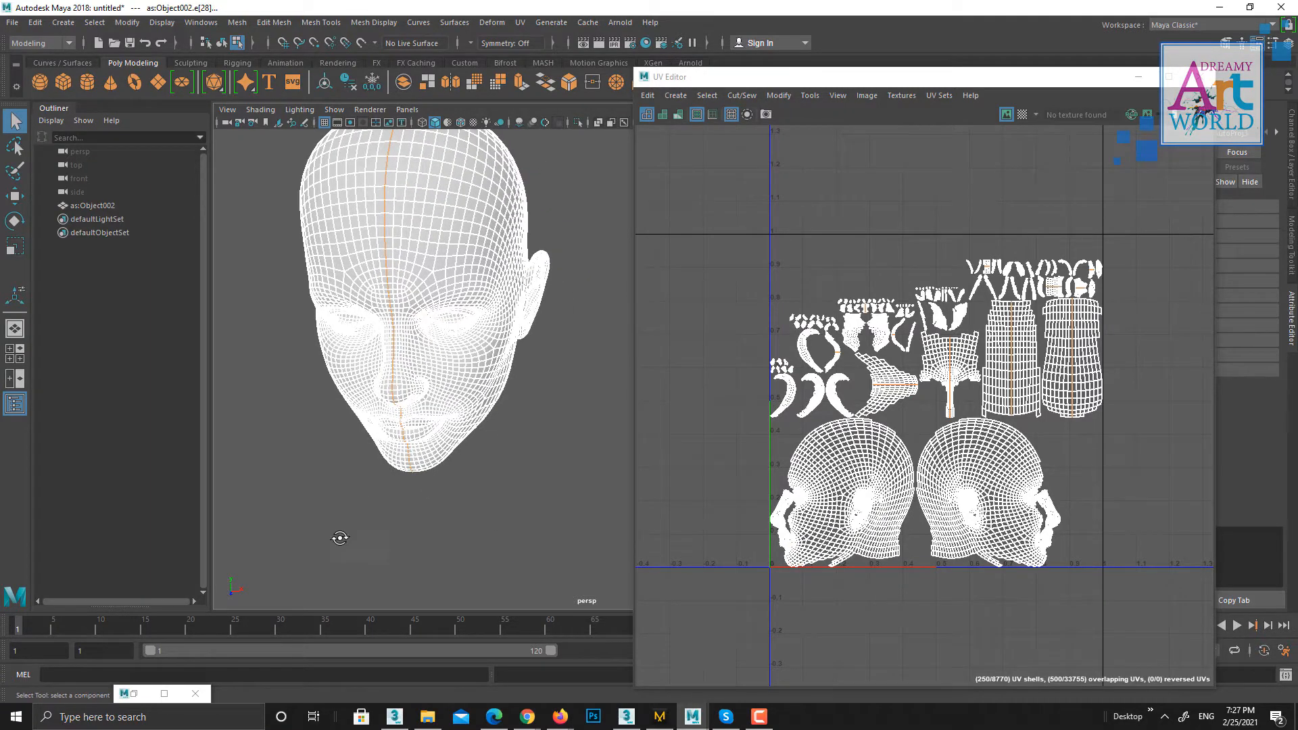
mouse_move(339, 538)
left_mouse_down("alt")
mouse_move(376, 515)
mouse_move(339, 552)
left_mouse_up("alt")
scroll(415, 512, "up", 1)
middle_click_drag(439, 439, 455, 455, "alt")
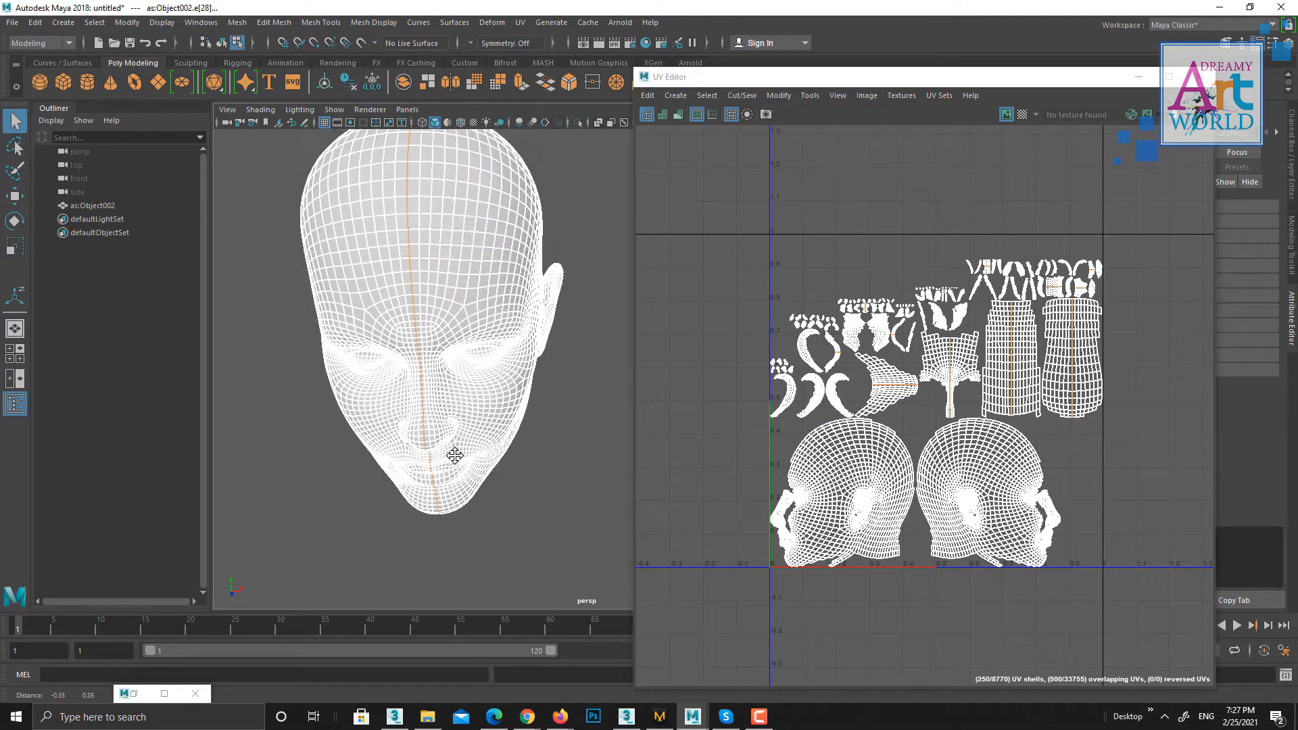
left_click_drag(455, 455, 459, 404, "alt")
left_click_drag(507, 473, 418, 541, "alt")
left_click_drag(504, 414, 505, 414, "ctrl")
left_click_drag(505, 413, 437, 460, "alt")
scroll(447, 408, "up", 3)
scroll(437, 461, "up", 2)
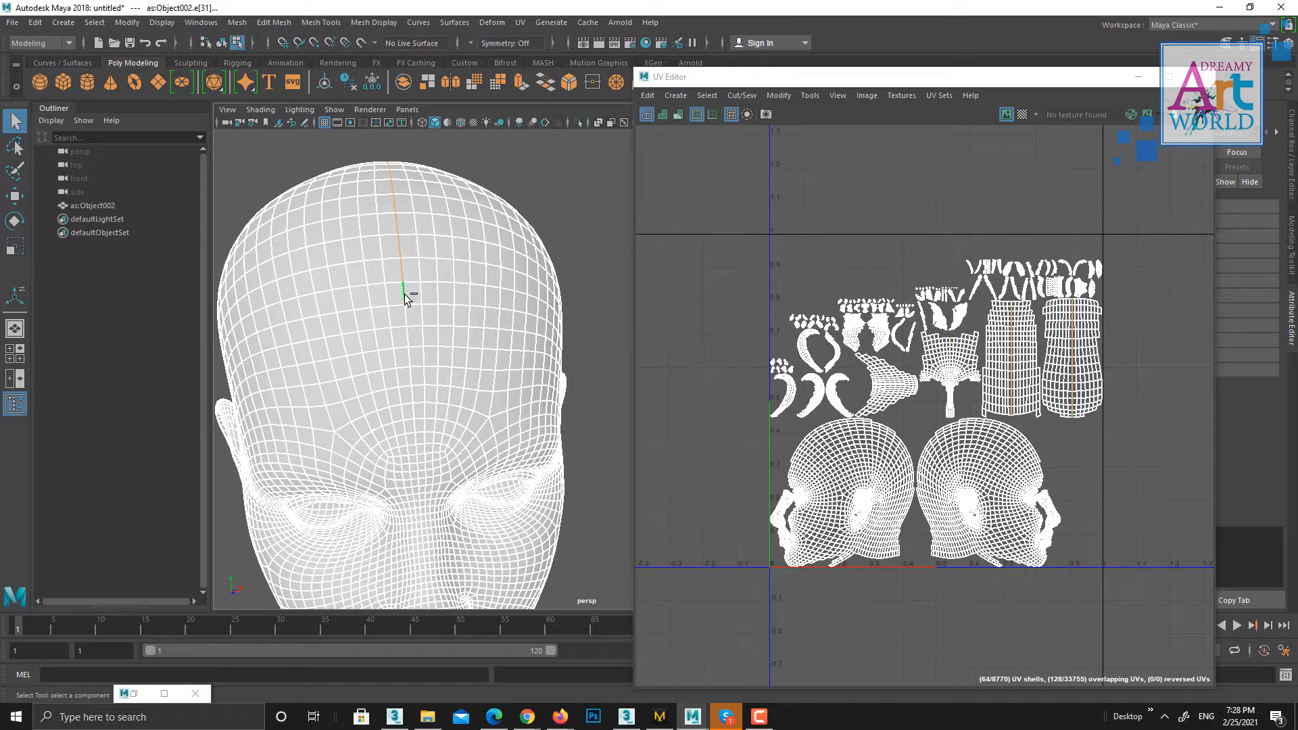
left_click(401, 254, "ctrl")
left_click(392, 222, "ctrl")
Add the lowest centre edge at the back of the neck to the seam selection
scroll(537, 423, "down", 3)
mouse_move(536, 423)
left_mouse_down("alt")
mouse_move(511, 383)
mouse_move(435, 444)
mouse_move(402, 438)
mouse_move(530, 446)
left_mouse_up("alt")
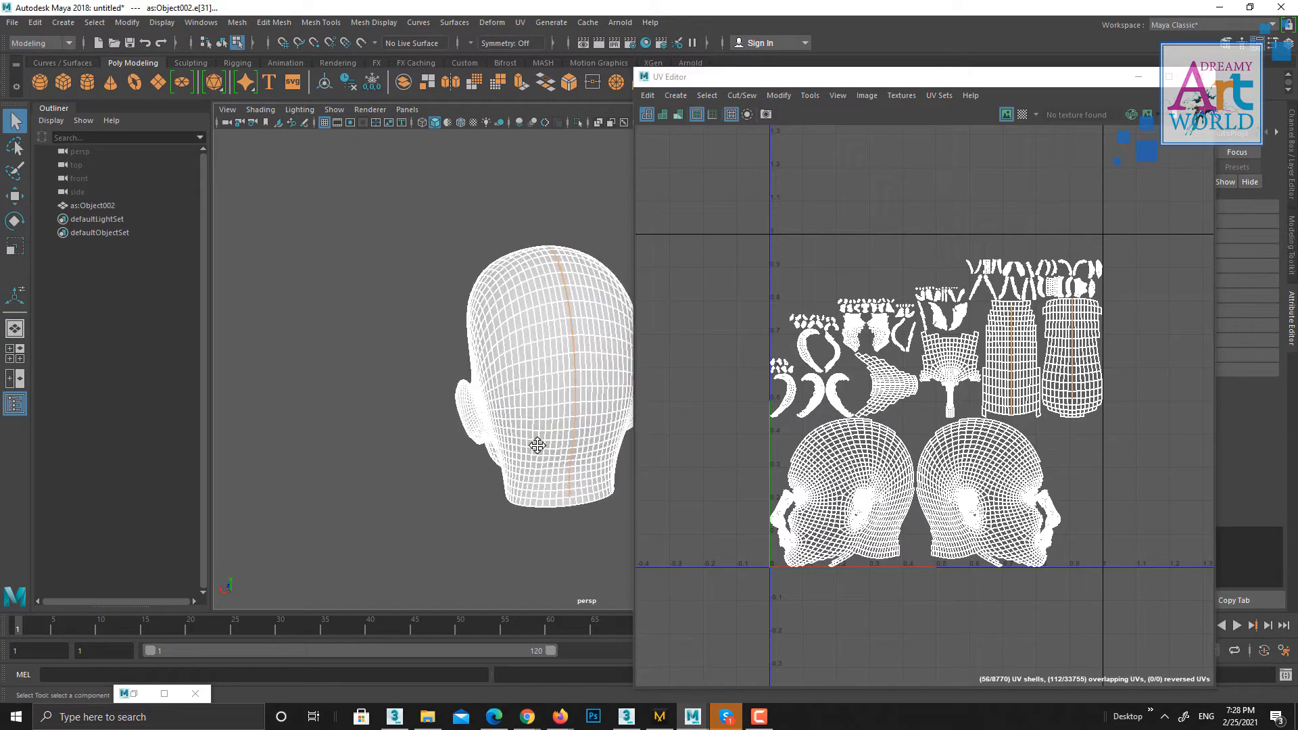
scroll(534, 518, "up", 6)
left_click_drag(402, 471, 489, 449, "alt")
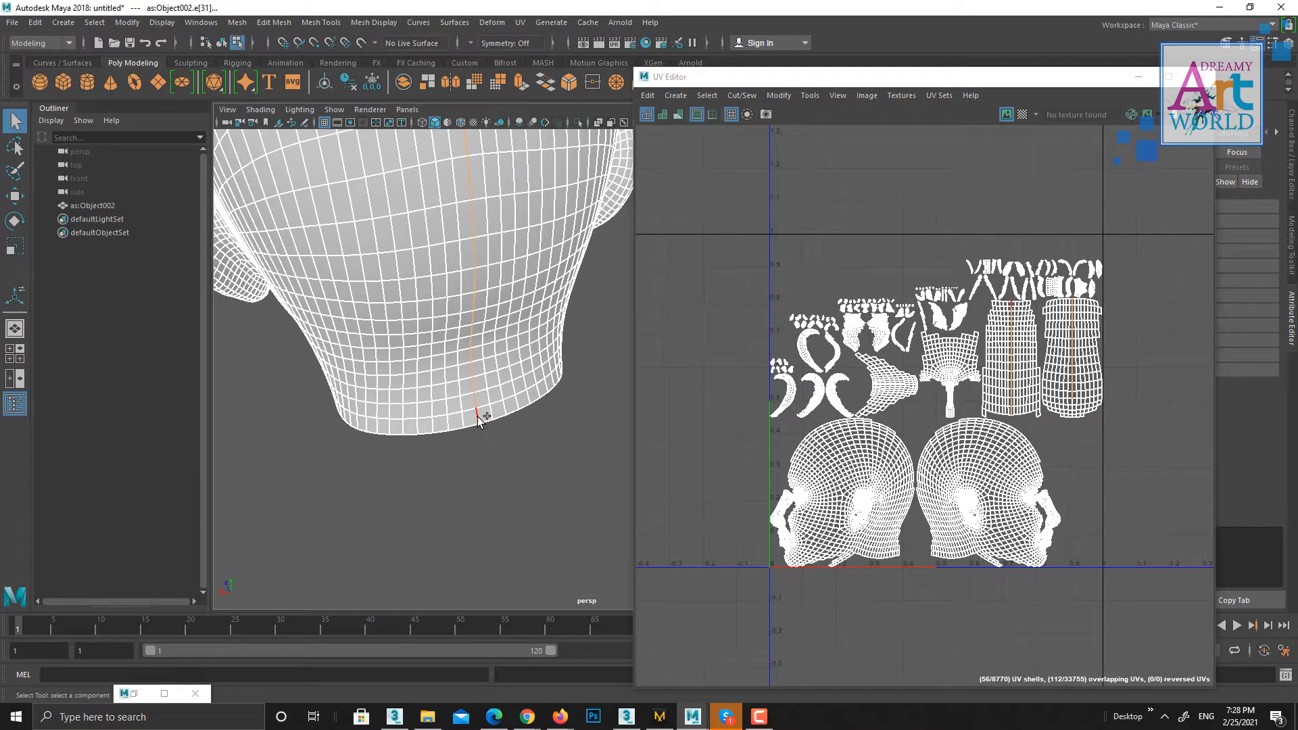
left_click_drag(565, 526, 484, 448, "alt")
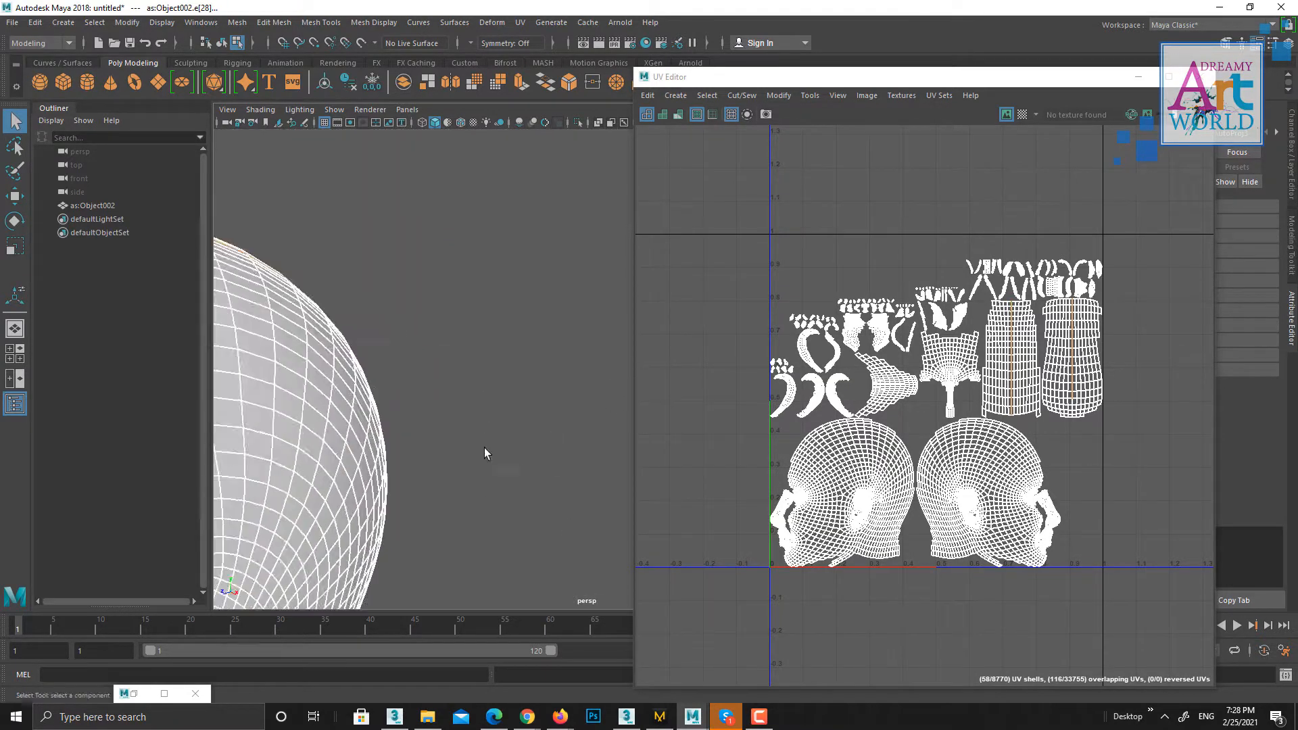
left_click_drag(568, 480, 473, 466, "alt")
right_click_drag(474, 466, 406, 473, "alt")
left_click_drag(512, 492, 635, 432, "alt")
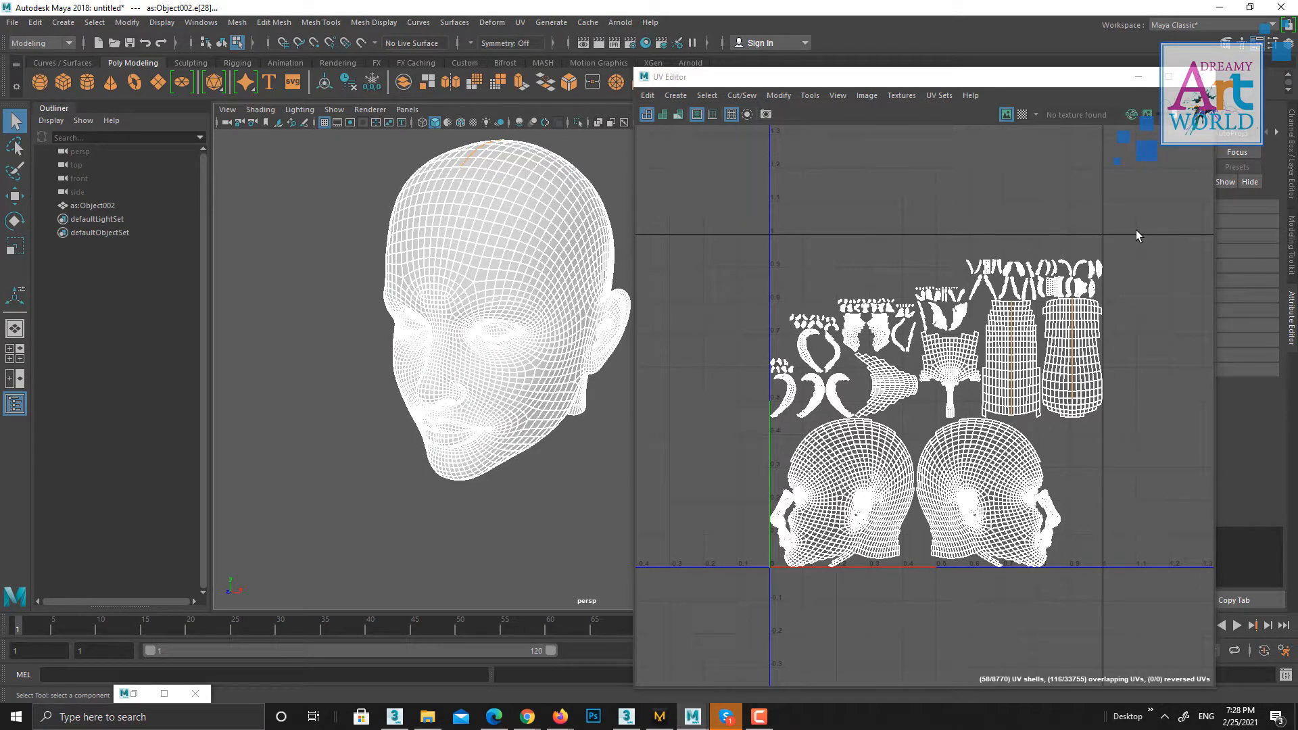
Invert the edge selection in the UV layout and apply Move and Sew to everything except the rear seam
left_click_drag(1136, 234, 639, 685)
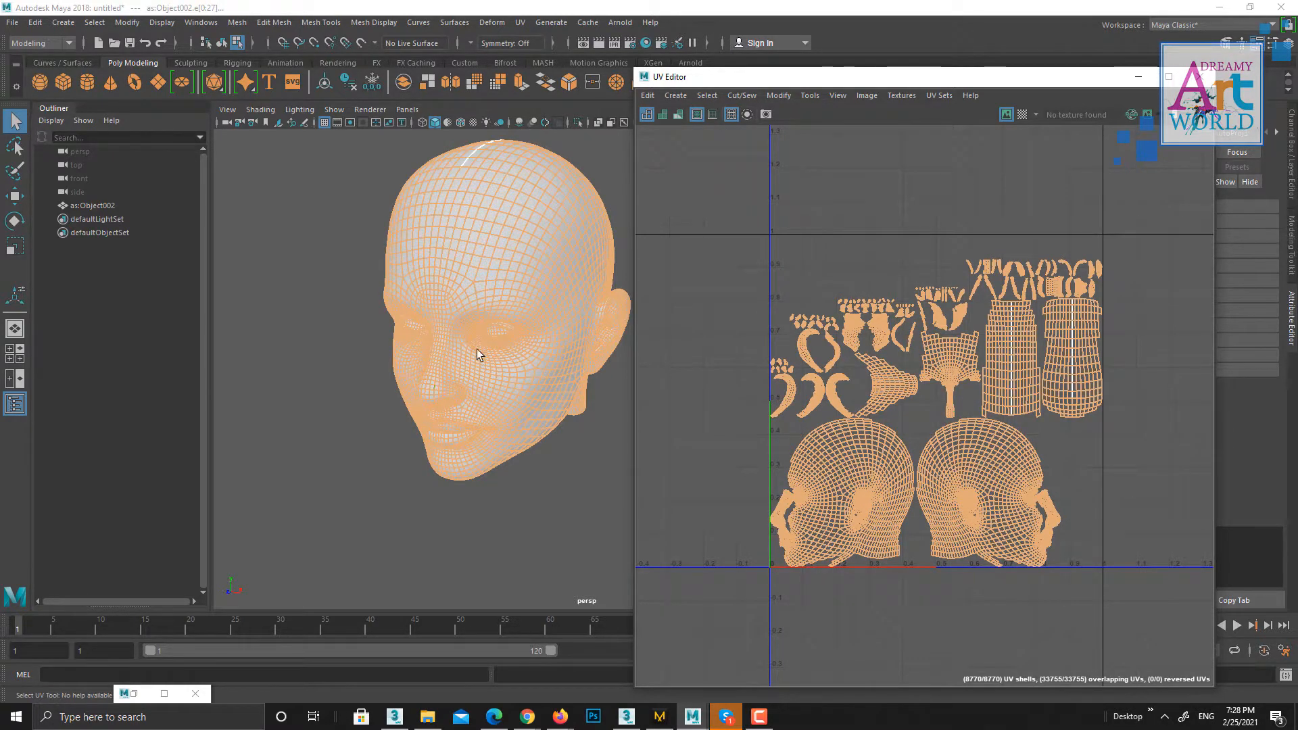
left_click_drag(505, 284, 514, 392, "alt")
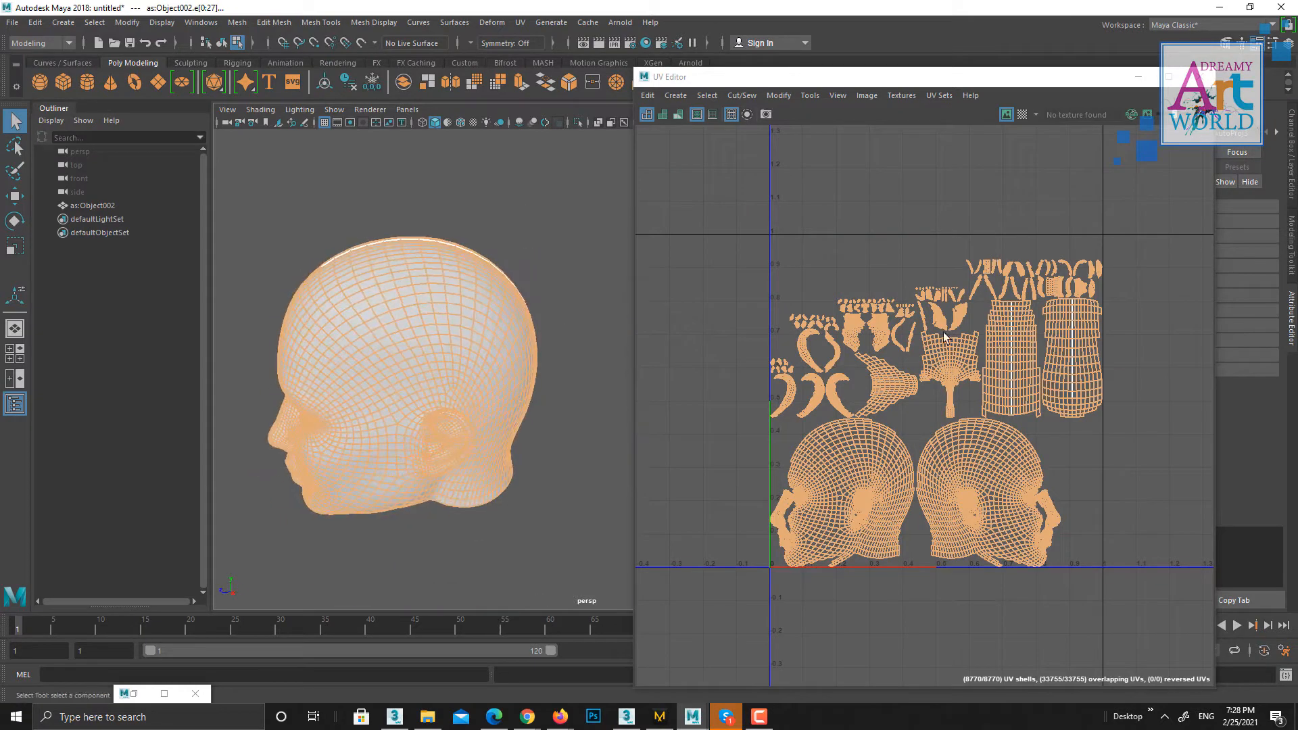
right_click_drag(901, 319, 891, 238)
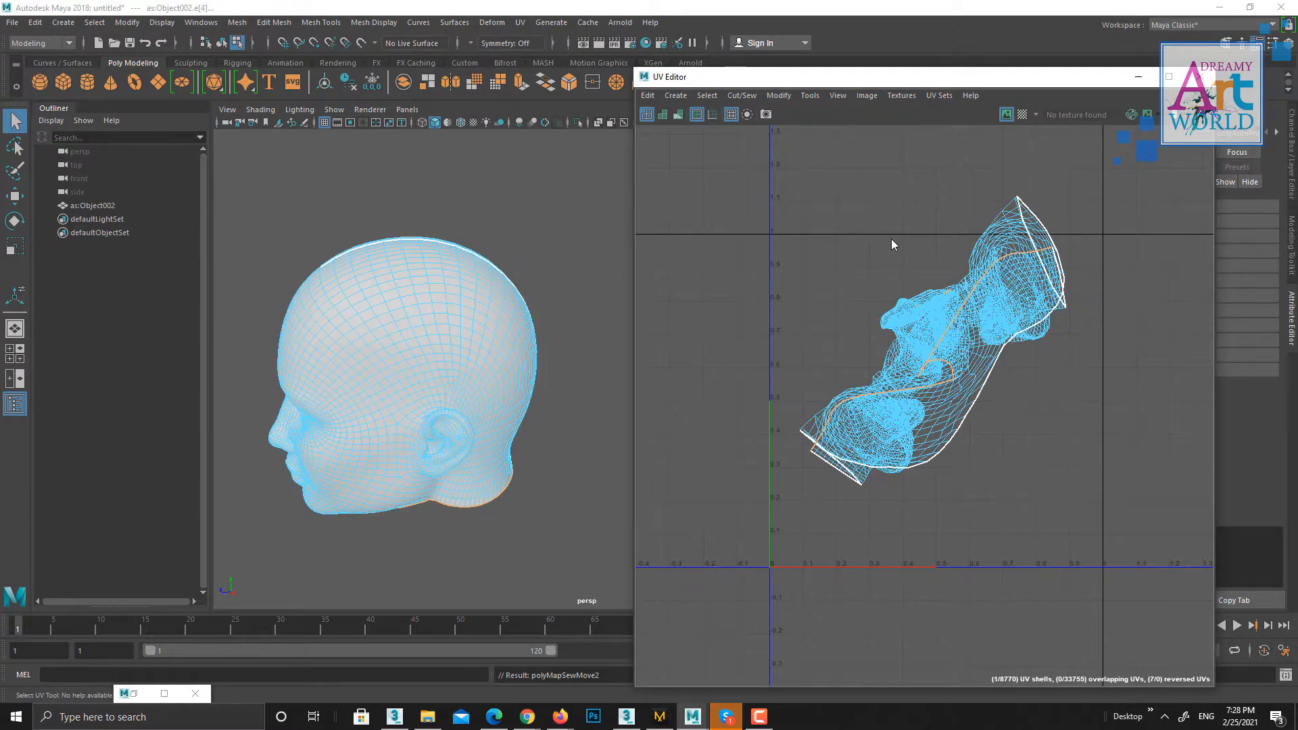
Select all UVs of the sewn head shell and unfold them
right_click_drag(1000, 299, 1041, 297)
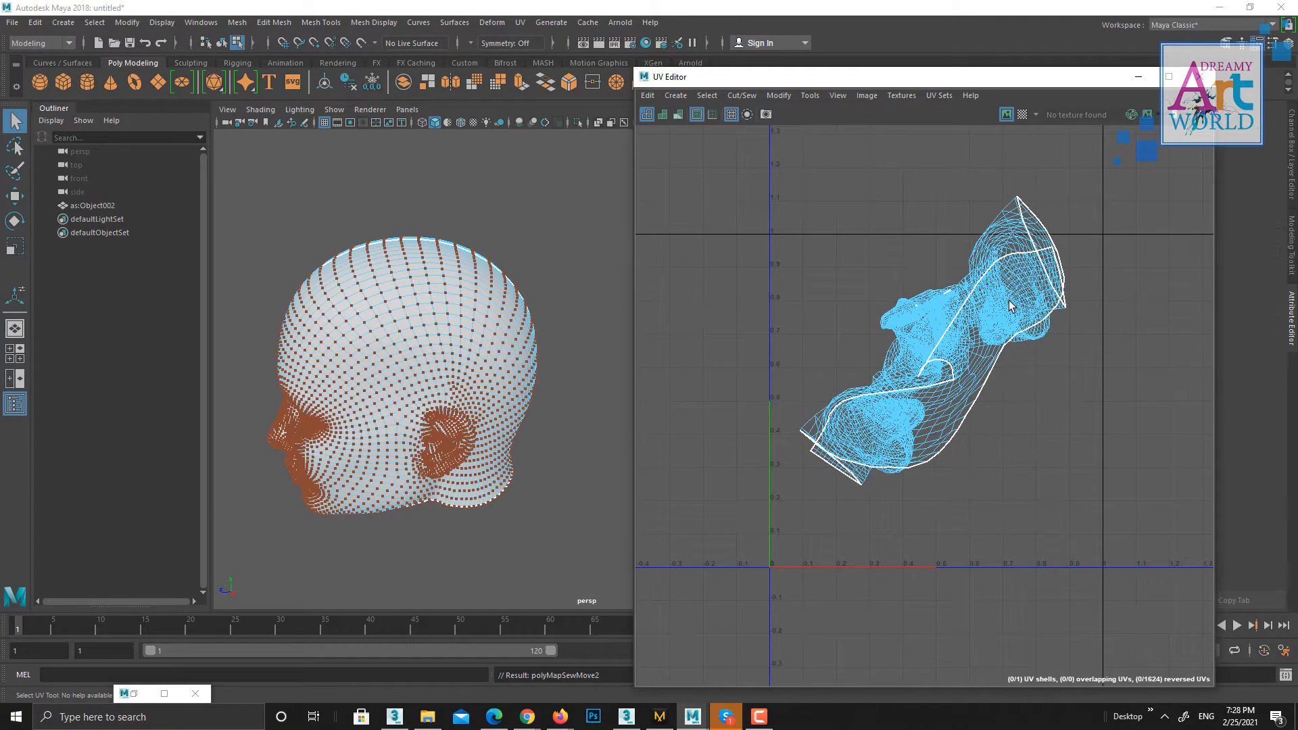
double_click(1014, 313)
right_click(1006, 281, "shift")
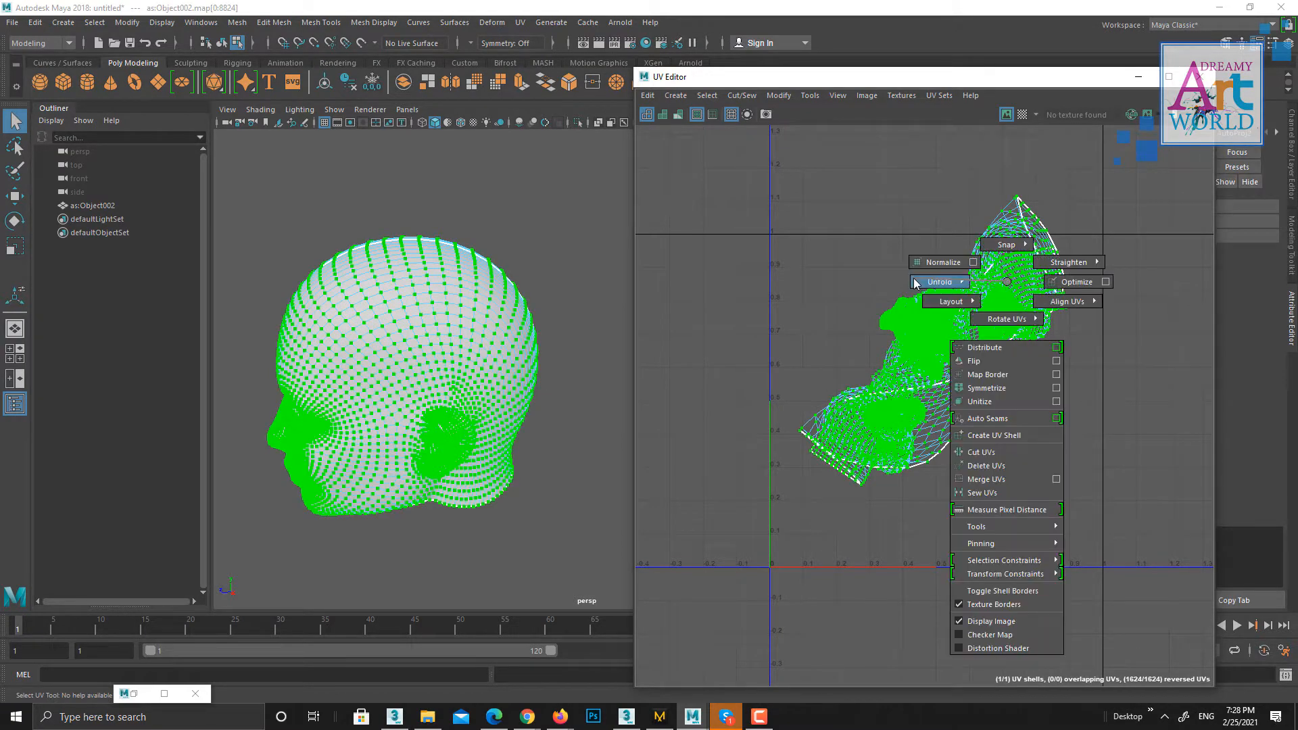
mouse_move(914, 281)
right_click_drag(914, 278, 744, 278, "shift")
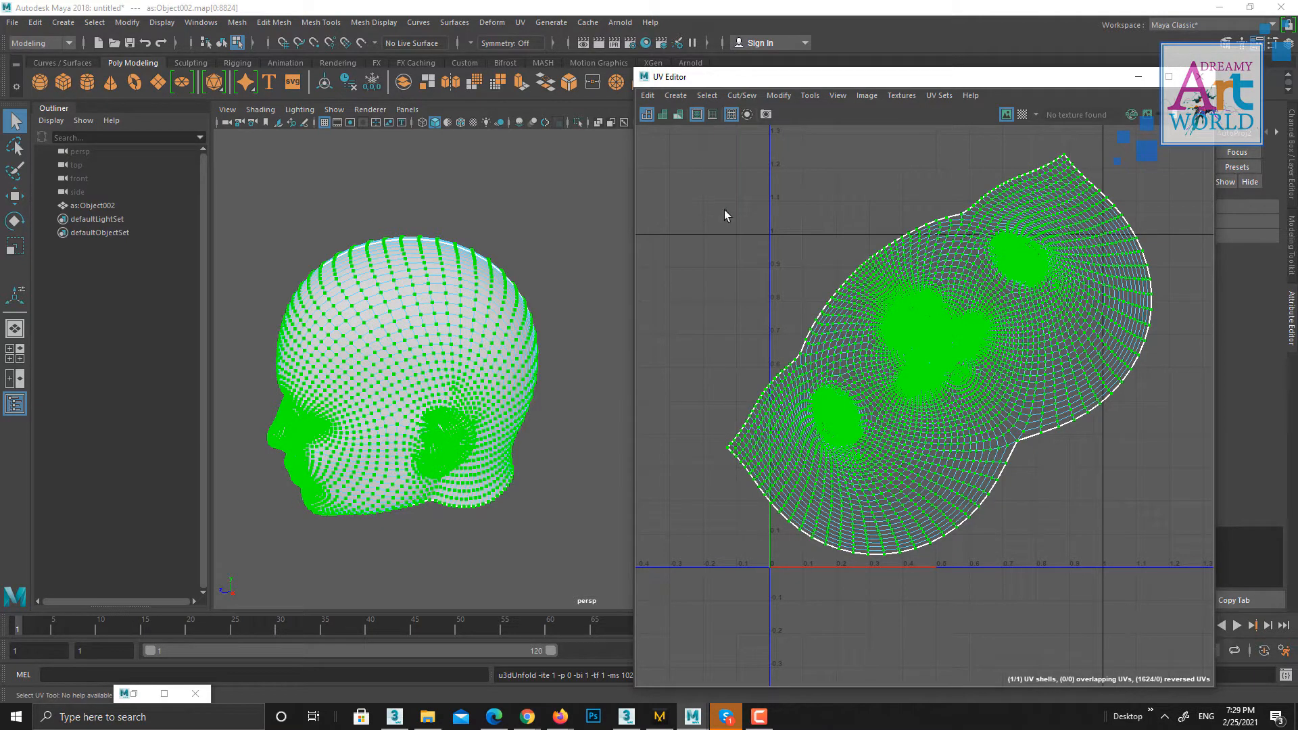
Rotate the head's UV shell until the face stands upright, and scale the shell down uniformly
key("e")
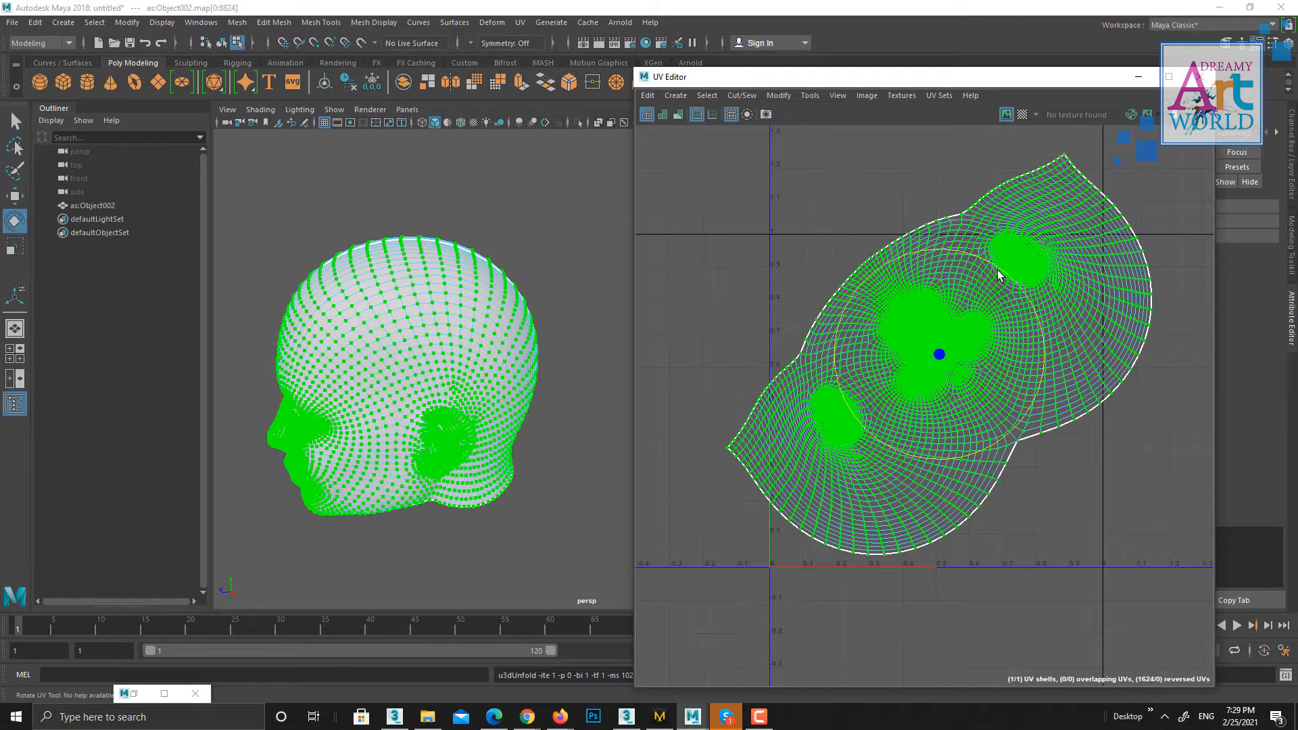
left_click_drag(883, 273, 894, 363)
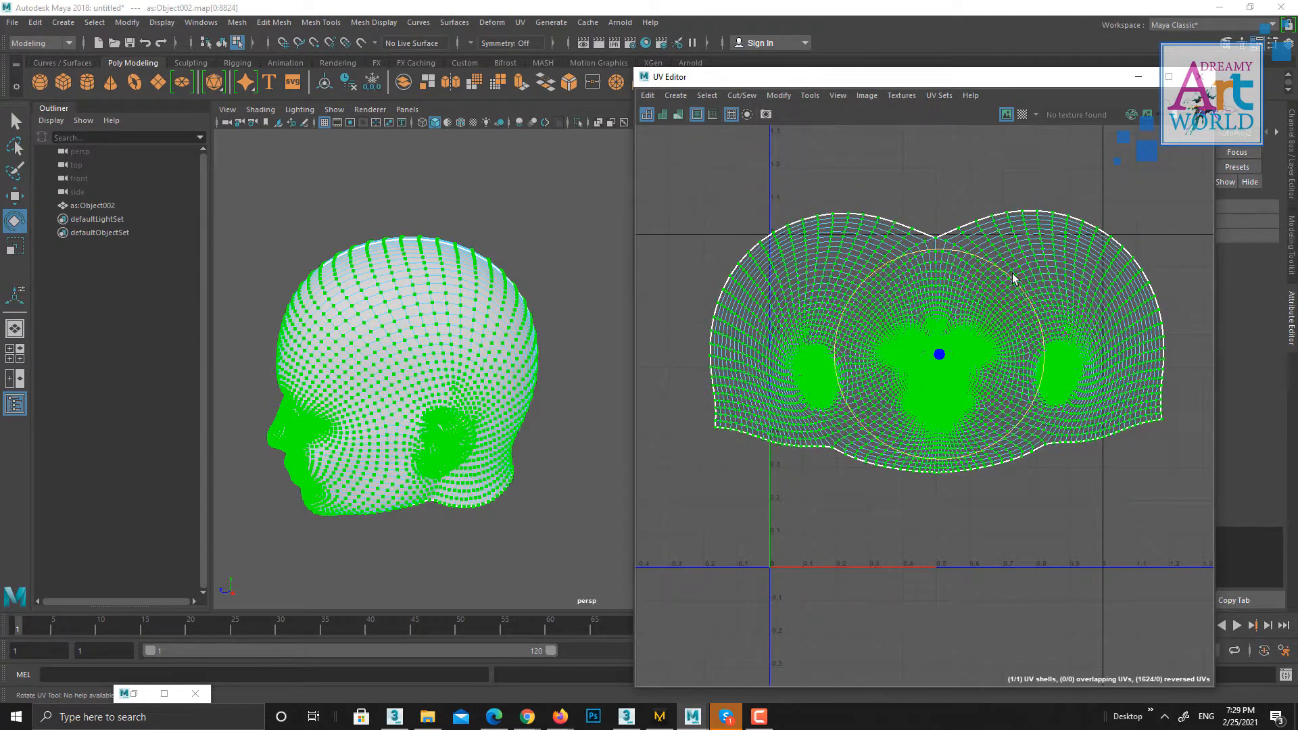
key("r")
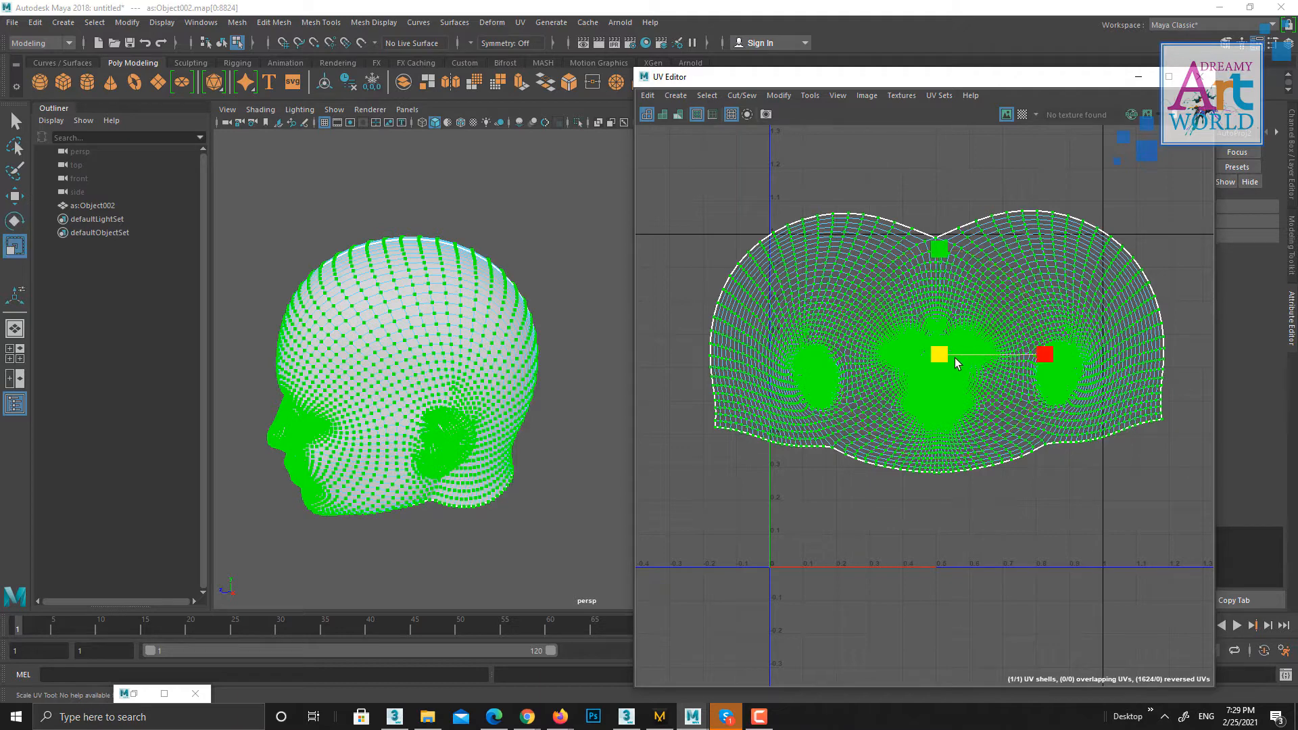
middle_click_drag(922, 407, 946, 390)
key("w")
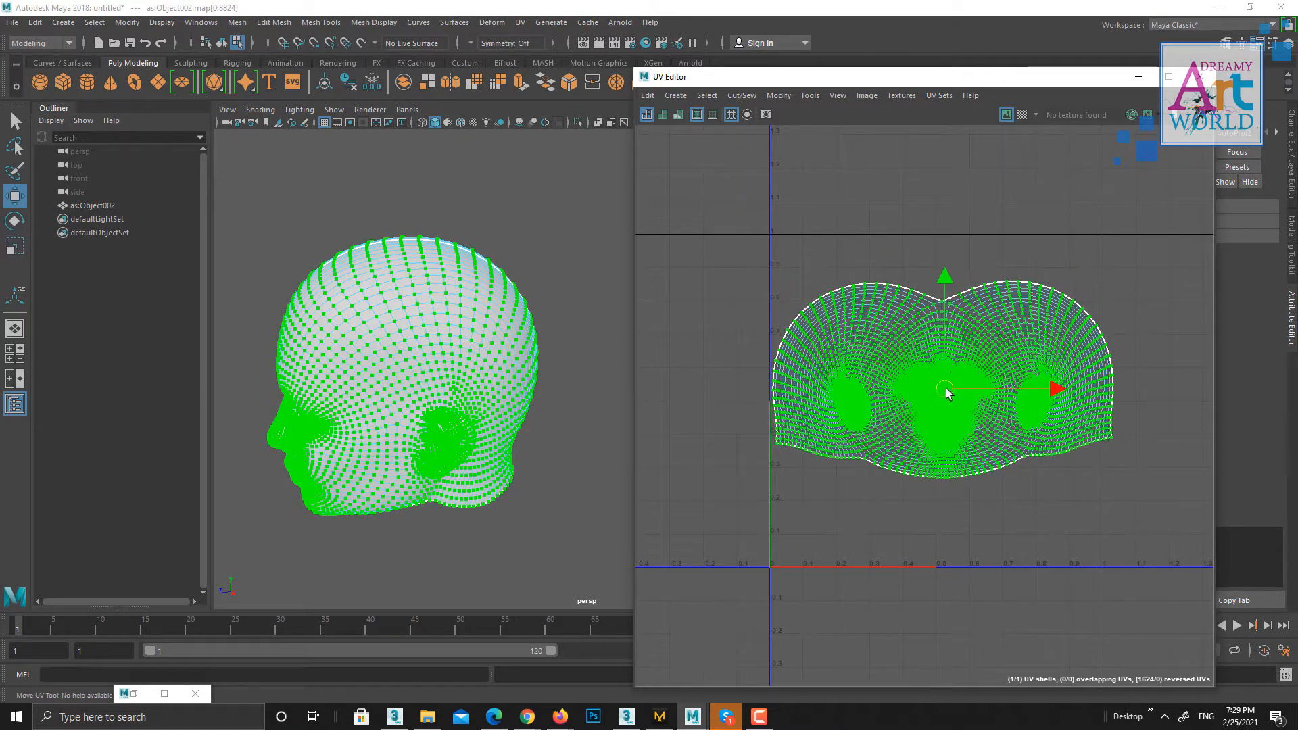
Scale and move the UV shell to fit across the width of the 0–1 tile, and return to object mode
scroll(967, 368, "up", 2)
key("r")
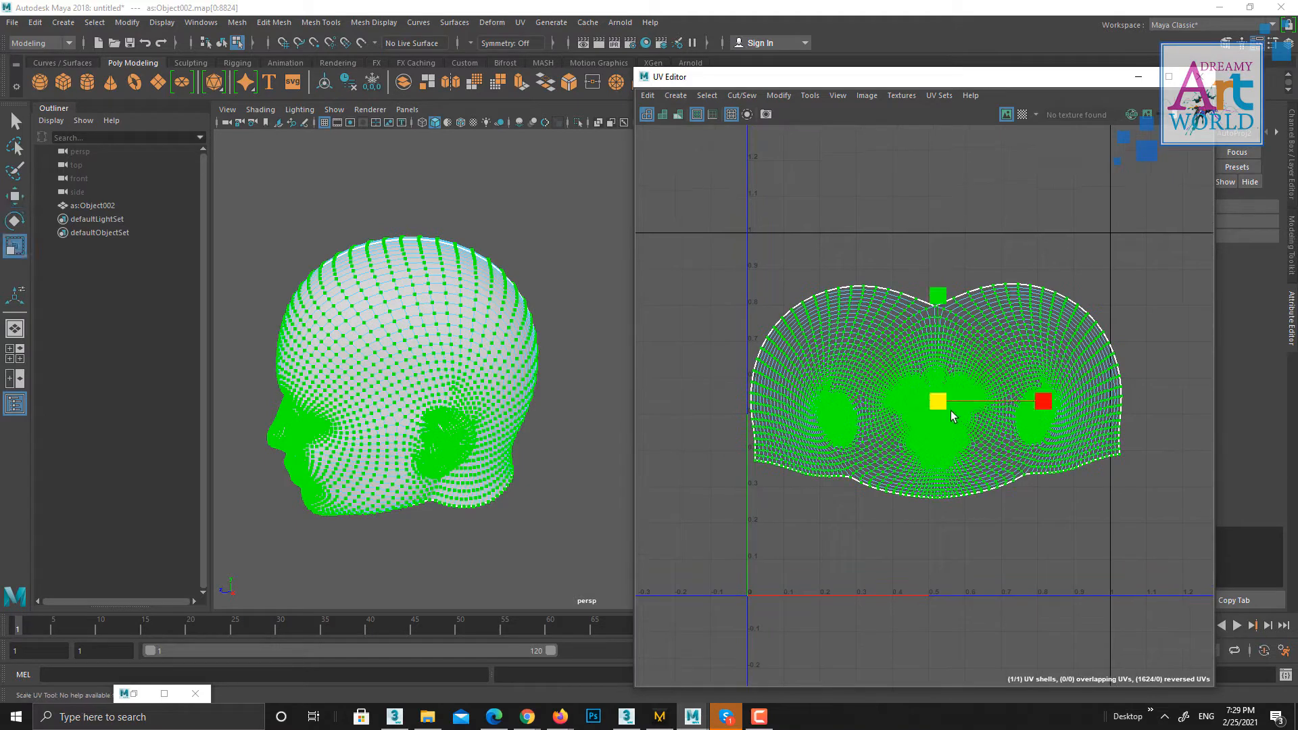
middle_click_drag(929, 420, 929, 422)
key("w")
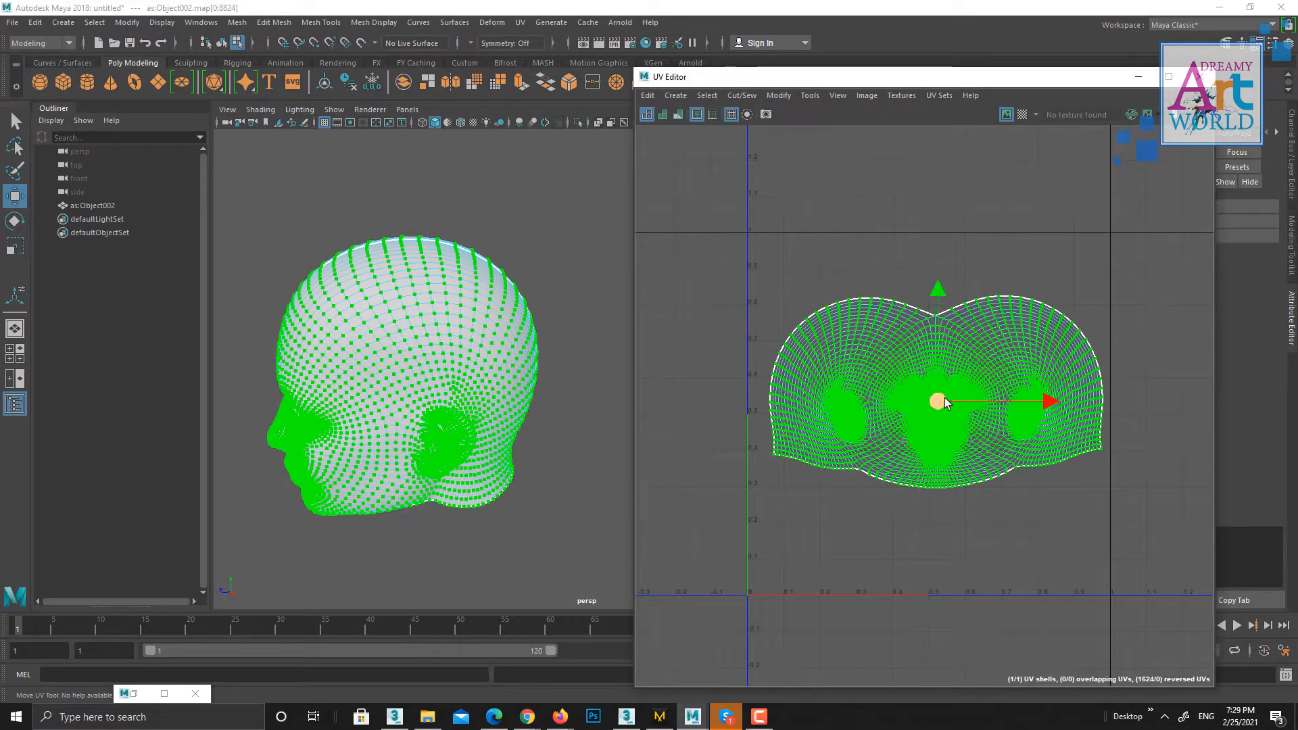
left_click_drag(944, 397, 933, 421)
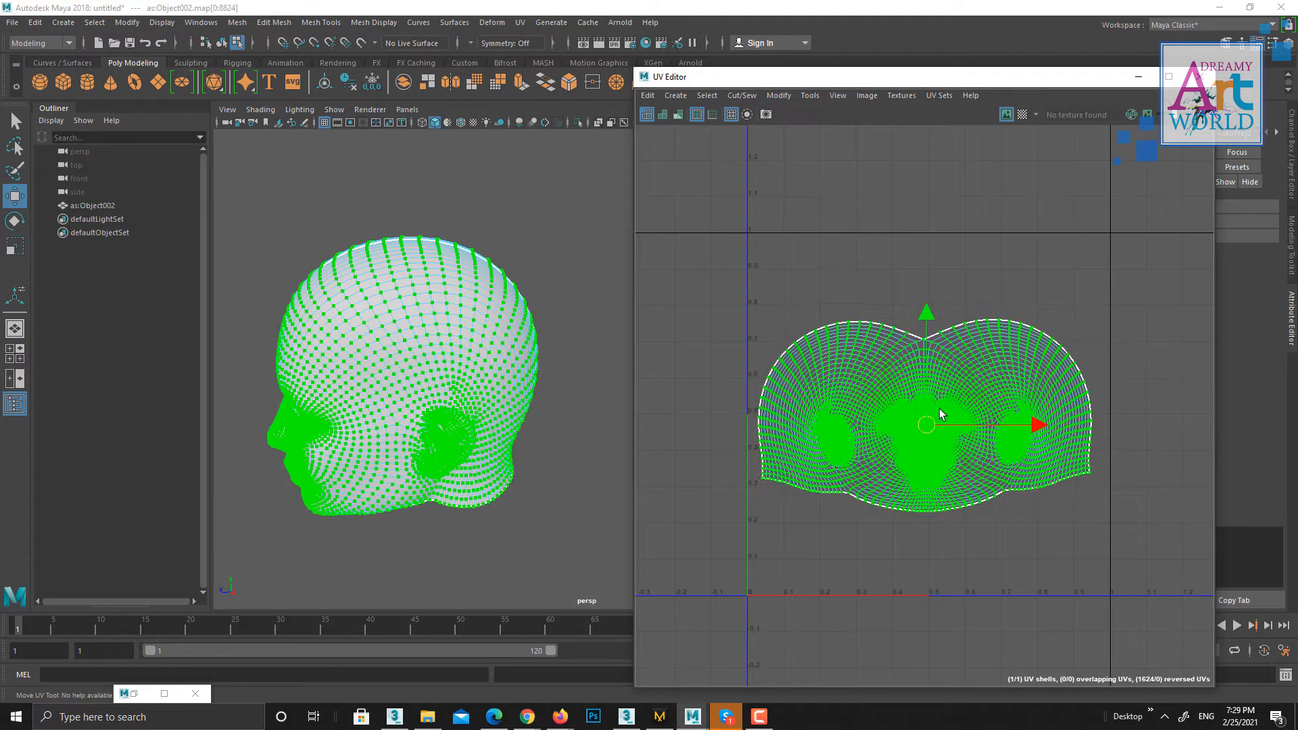
scroll(940, 410, "up", 2)
scroll(941, 402, "up", 2)
key("r")
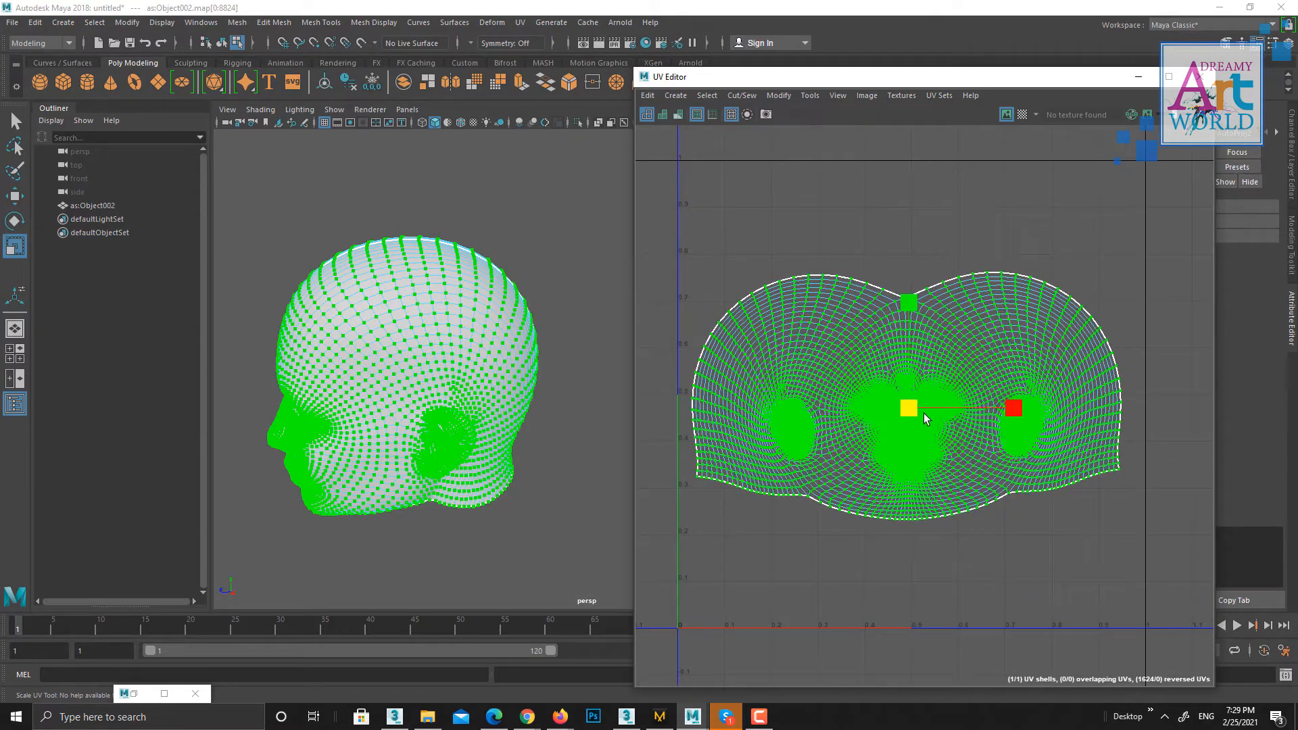
left_click_drag(907, 408, 982, 409)
key("w")
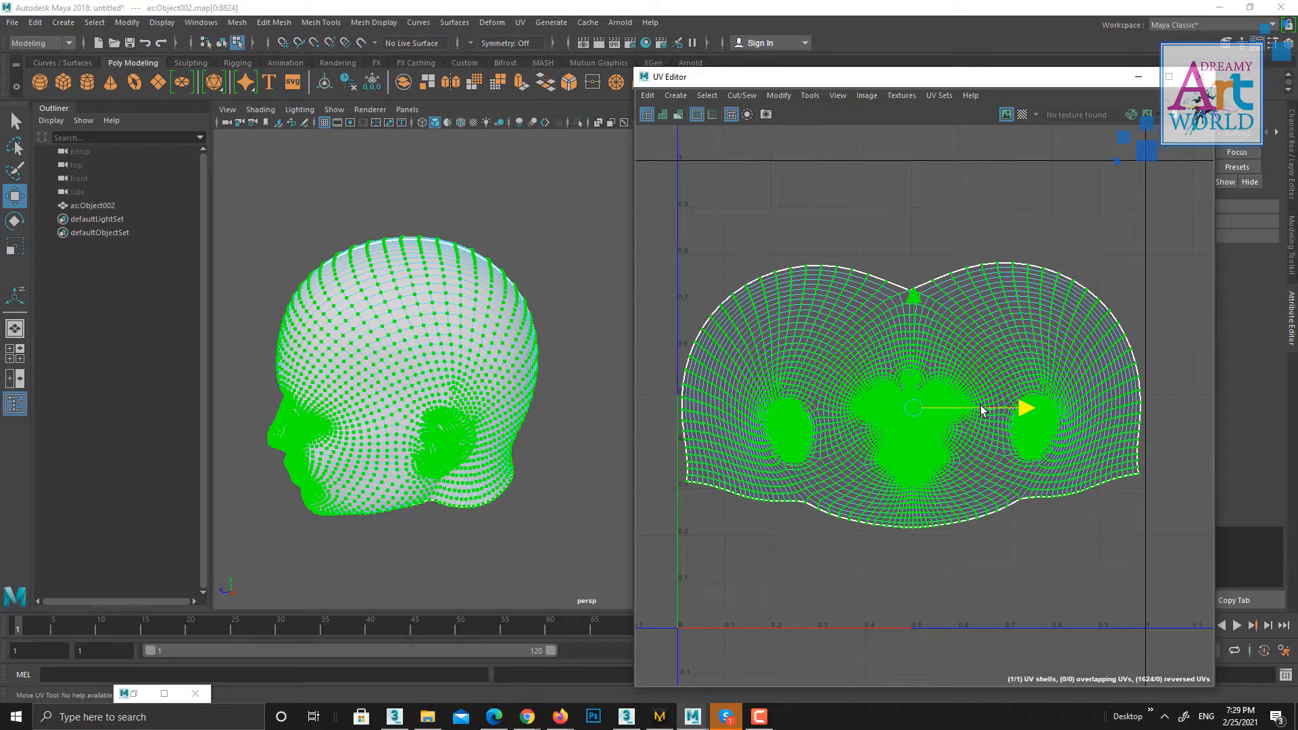
key("F8")
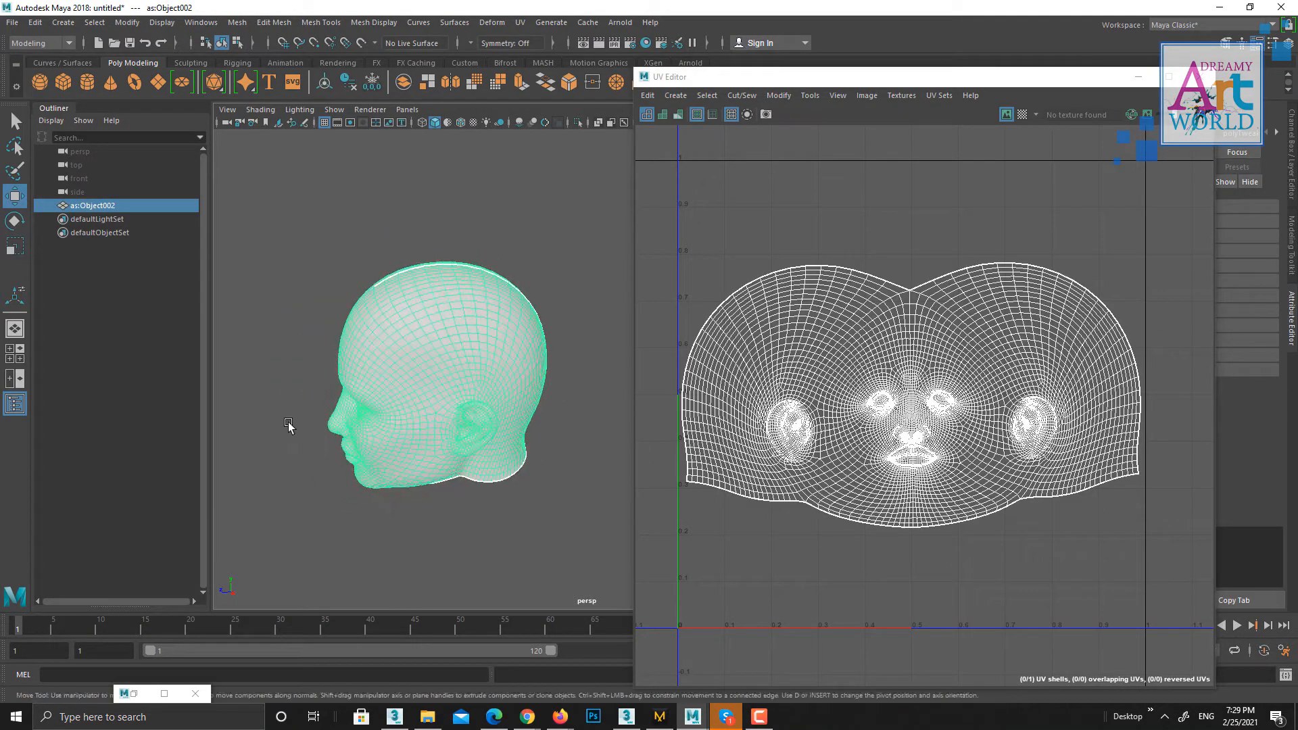
left_click_drag(290, 429, 475, 404, "alt")
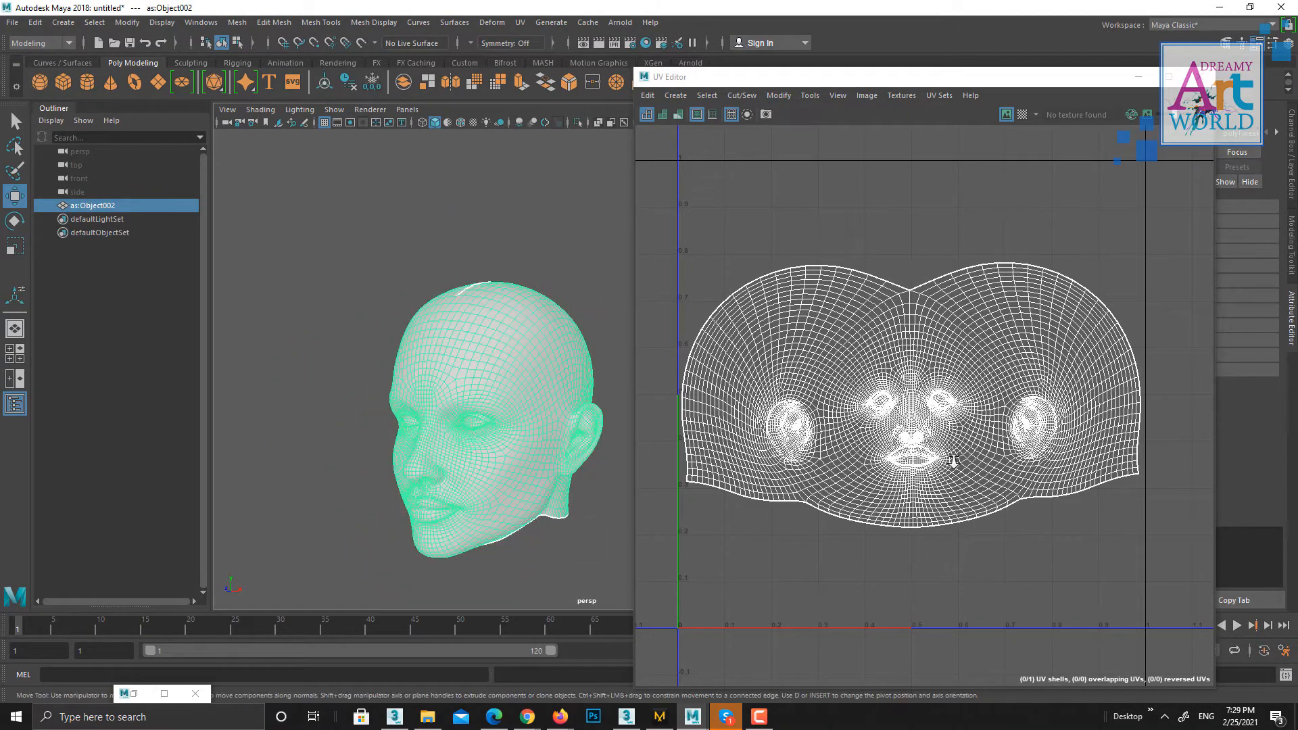
Examine the UV layout closely around the nose, lips and eyes for overlaps and distortion
scroll(902, 446, "up", 8)
scroll(907, 335, "down", 2)
middle_click_drag(907, 335, 922, 426, "alt")
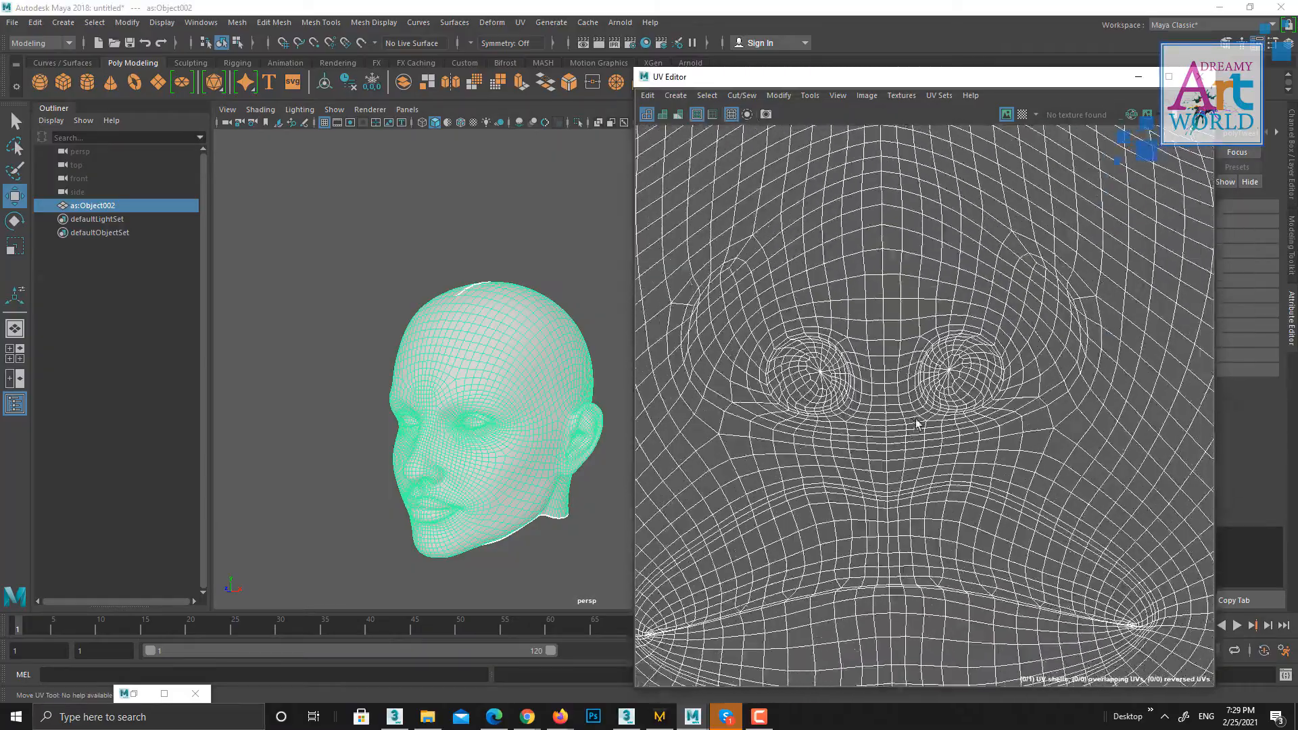
scroll(923, 378, "up", 3)
middle_click_drag(872, 156, 870, 295, "alt")
scroll(900, 393, "up", 3)
scroll(900, 393, "down", 10)
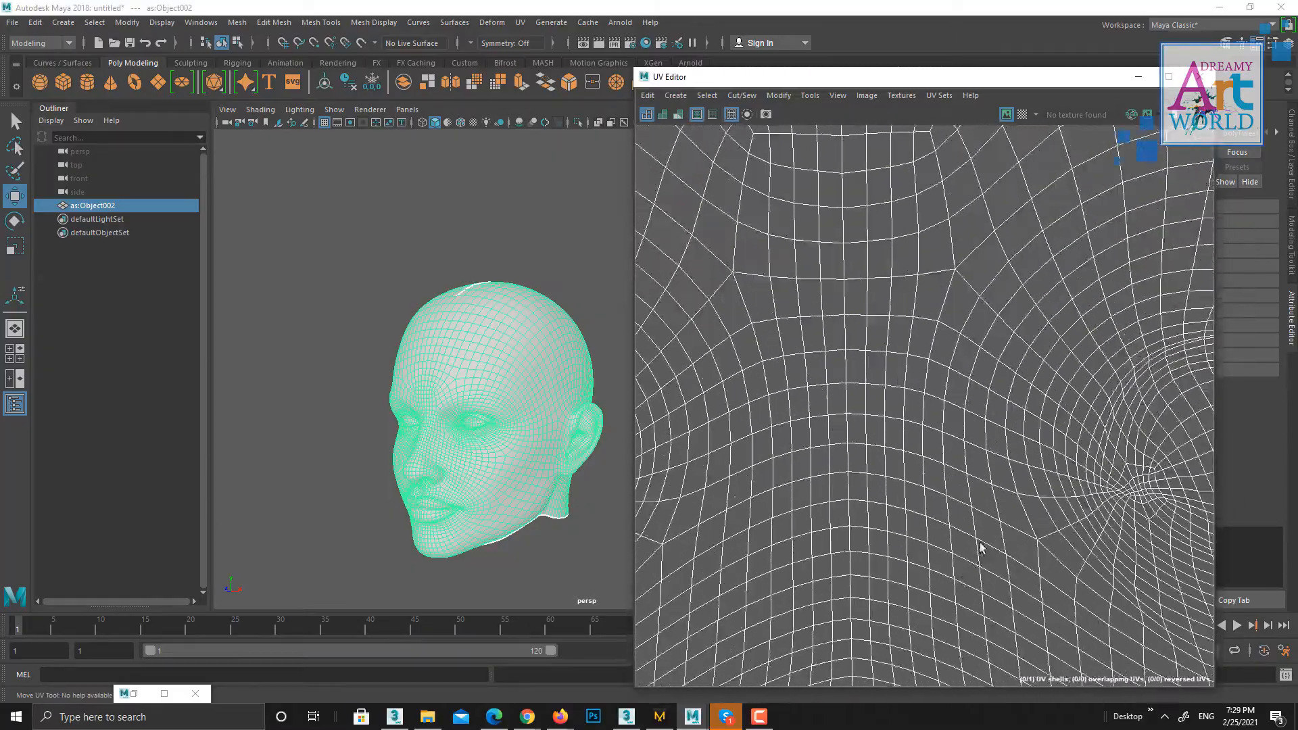
scroll(1017, 431, "up", 4)
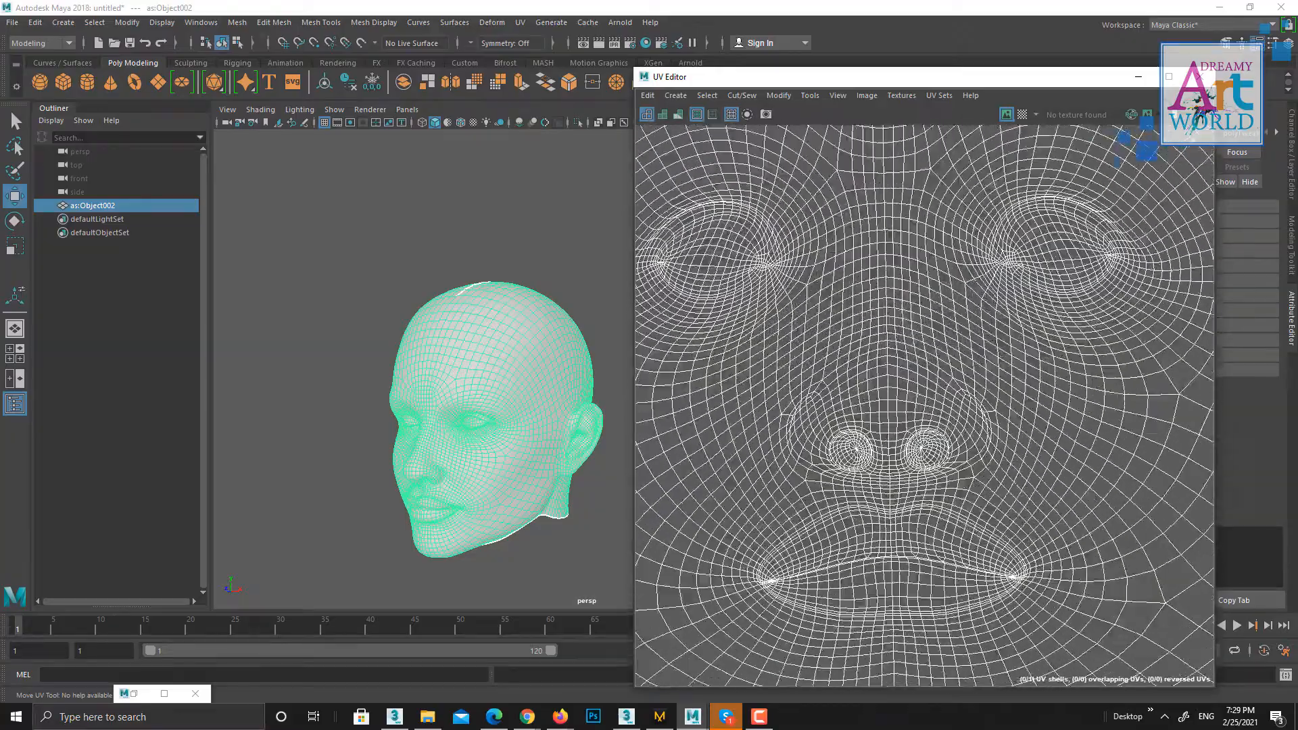
middle_click_drag(1016, 218, 945, 342, "alt")
scroll(939, 346, "up", 6)
scroll(938, 346, "down", 7)
Inspect the UV layout around the ear and the side of the head, finishing back at the face
middle_click_drag(1054, 386, 743, 365, "alt")
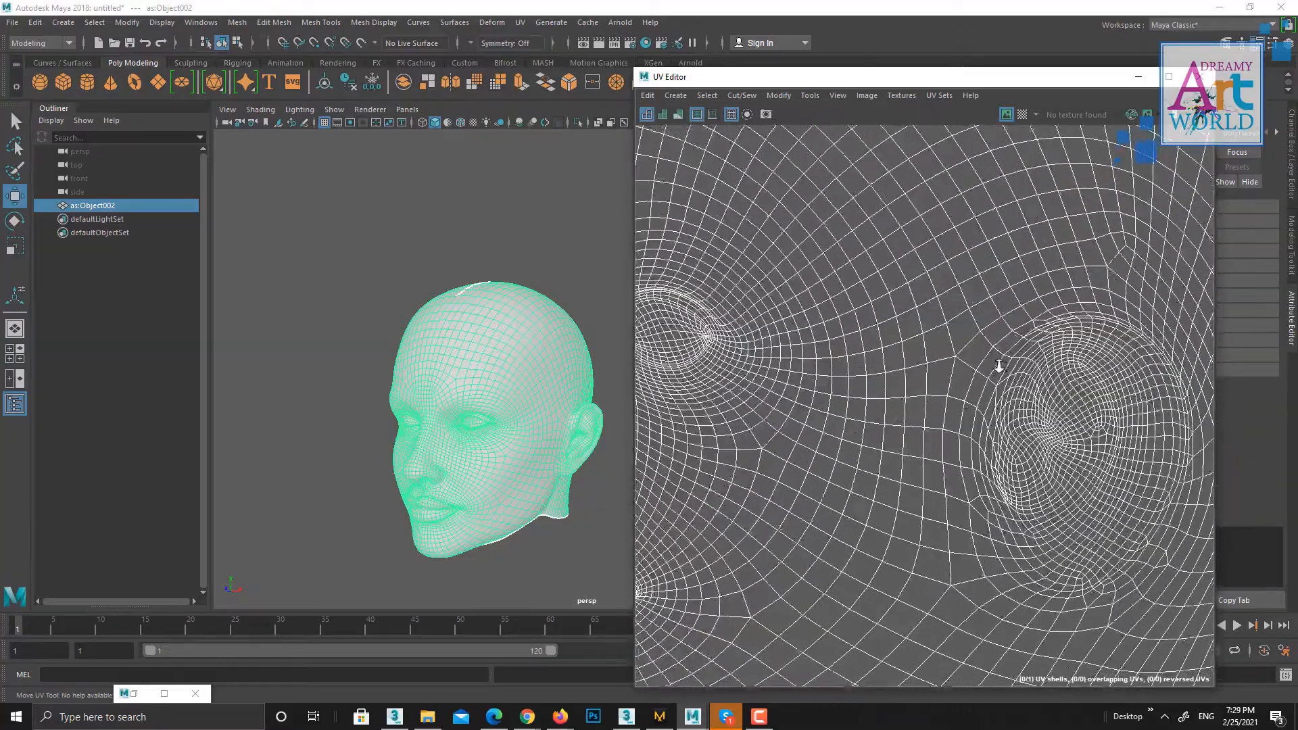
middle_click_drag(1000, 368, 716, 442, "alt")
scroll(903, 385, "down", 2)
scroll(950, 609, "up", 2)
middle_click_drag(959, 626, 945, 481, "alt")
scroll(985, 536, "up", 3)
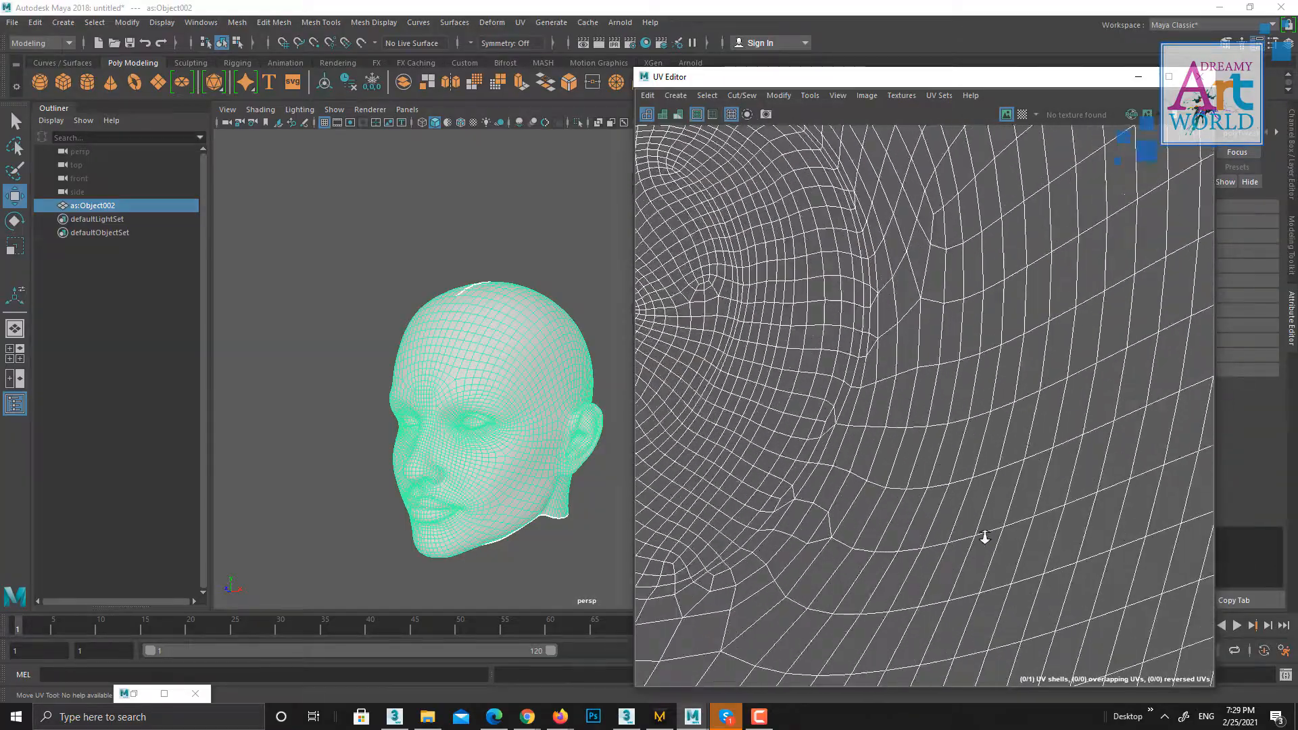
scroll(861, 379, "down", 4)
scroll(861, 379, "down", 4)
middle_click_drag(663, 264, 820, 289, "alt")
scroll(820, 289, "down", 3)
middle_click_drag(902, 318, 930, 356, "alt")
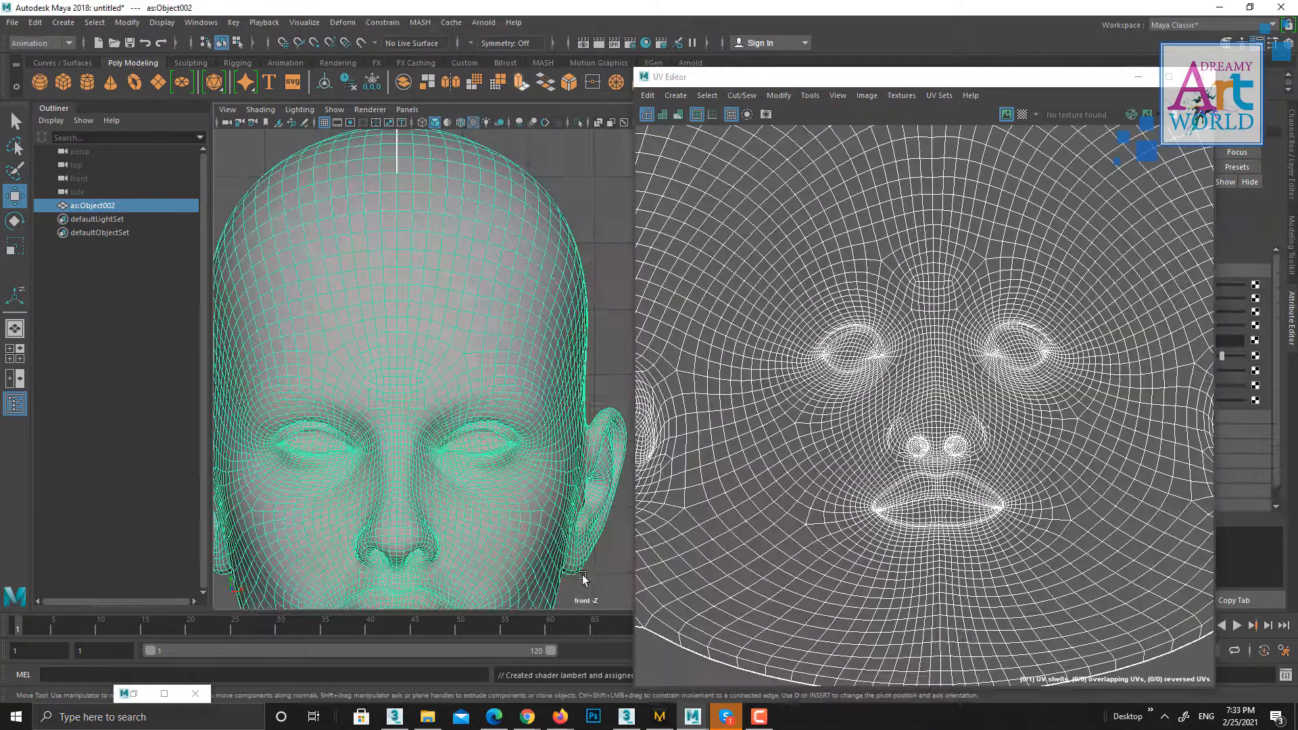
Display the checker map on the head and check the texture distribution in the perspective view
left_click(593, 327)
left_click(589, 388)
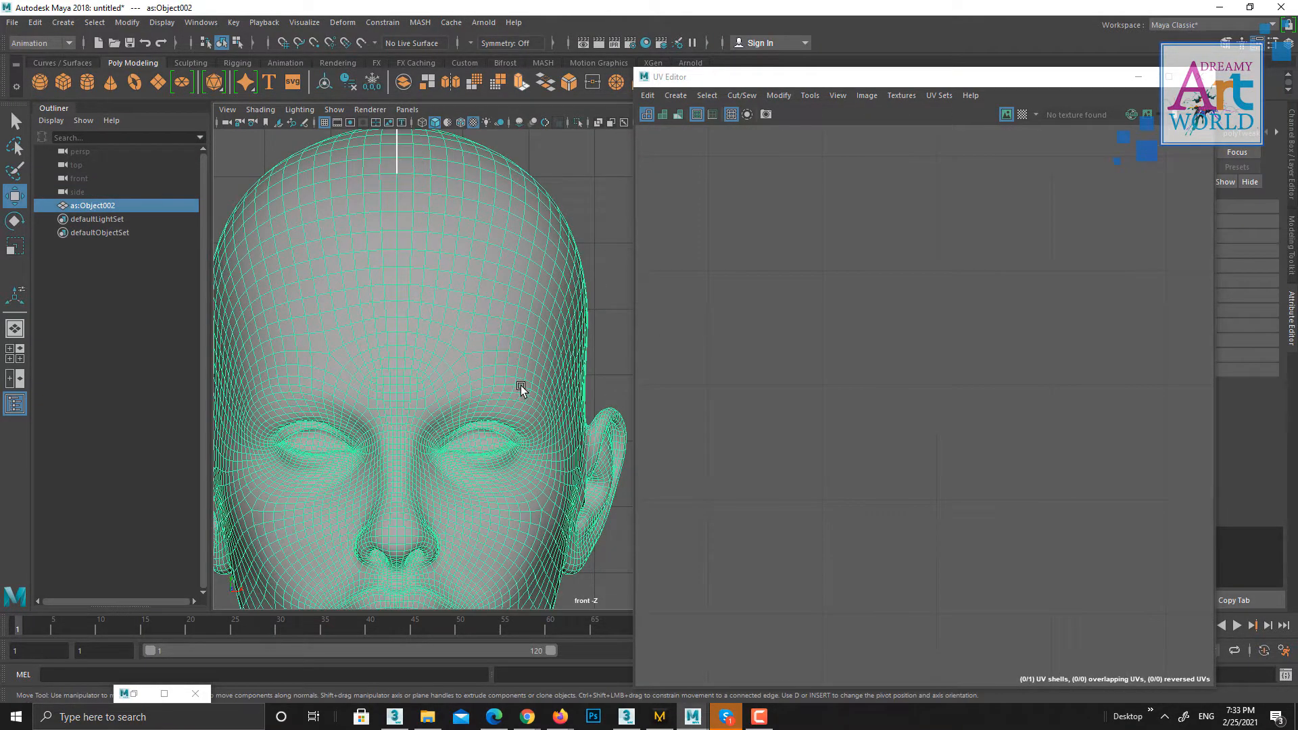
scroll(960, 585, "down", 5)
scroll(985, 501, "up", 10)
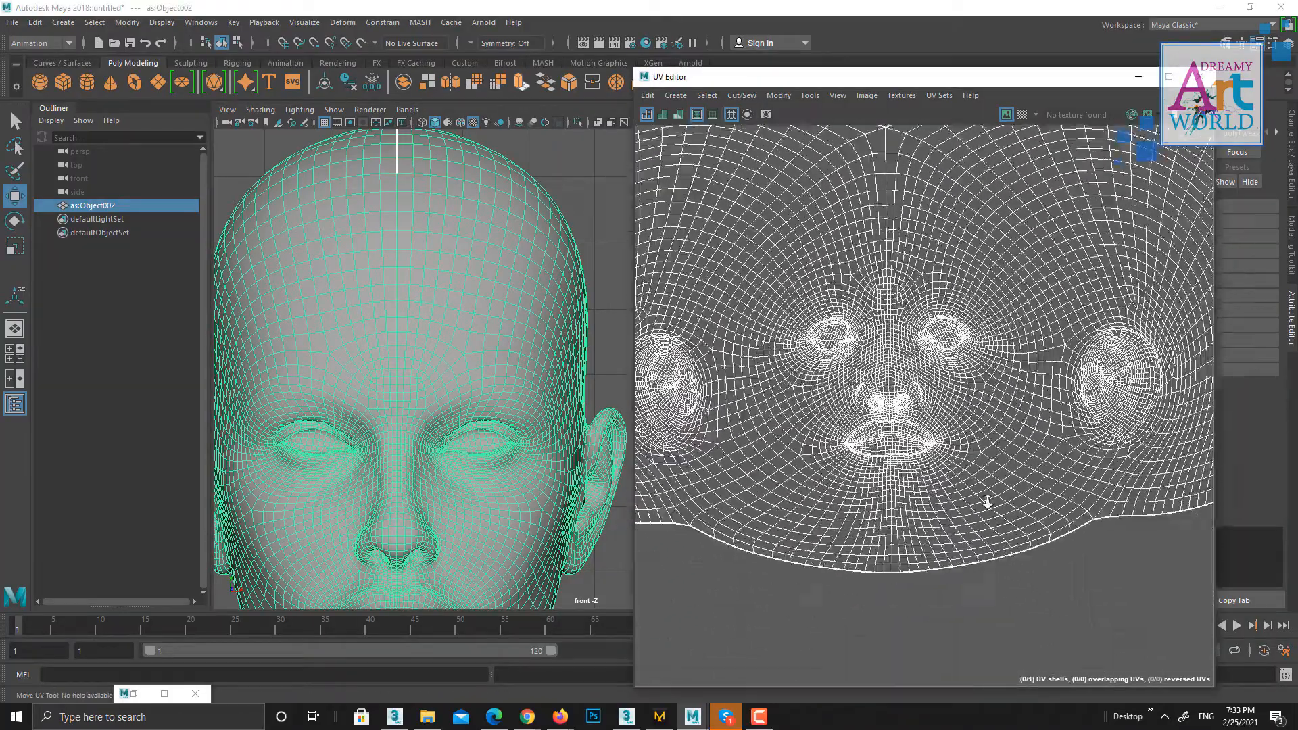
right_click_drag(1055, 577, 839, 291, "alt")
key("f")
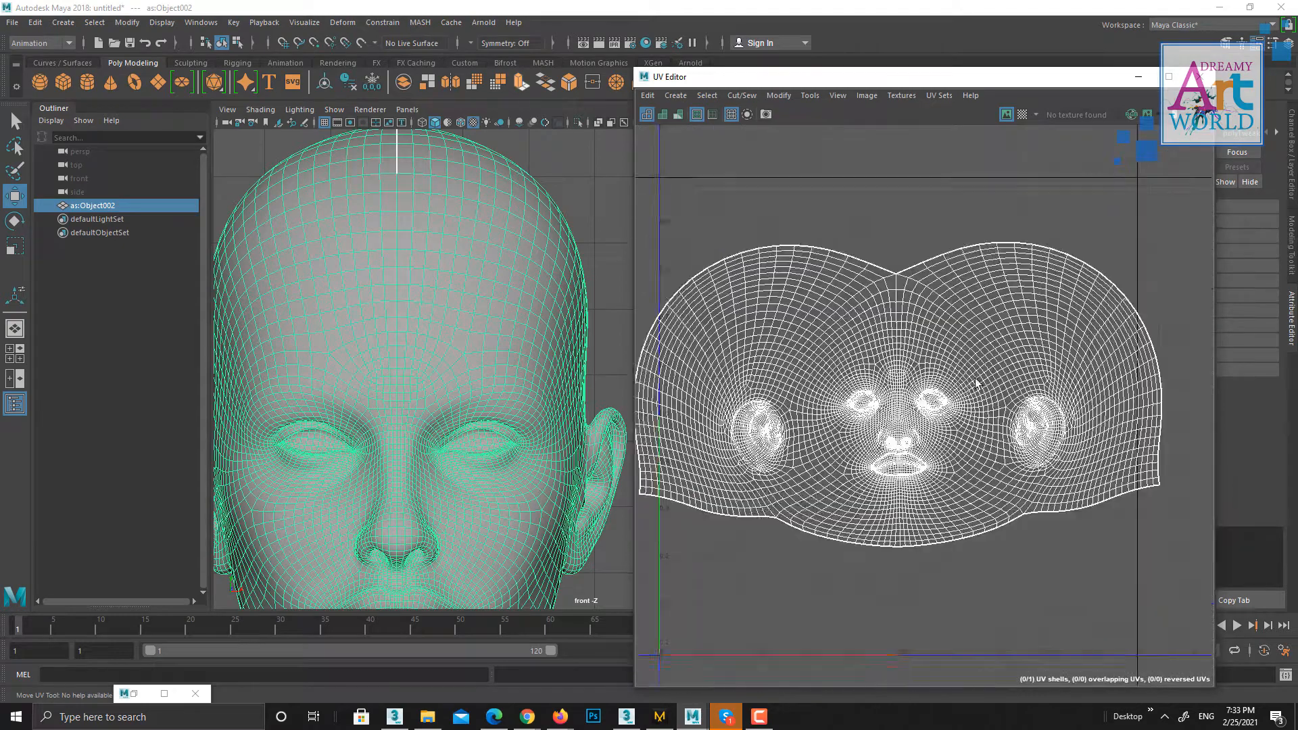
left_click(1023, 115)
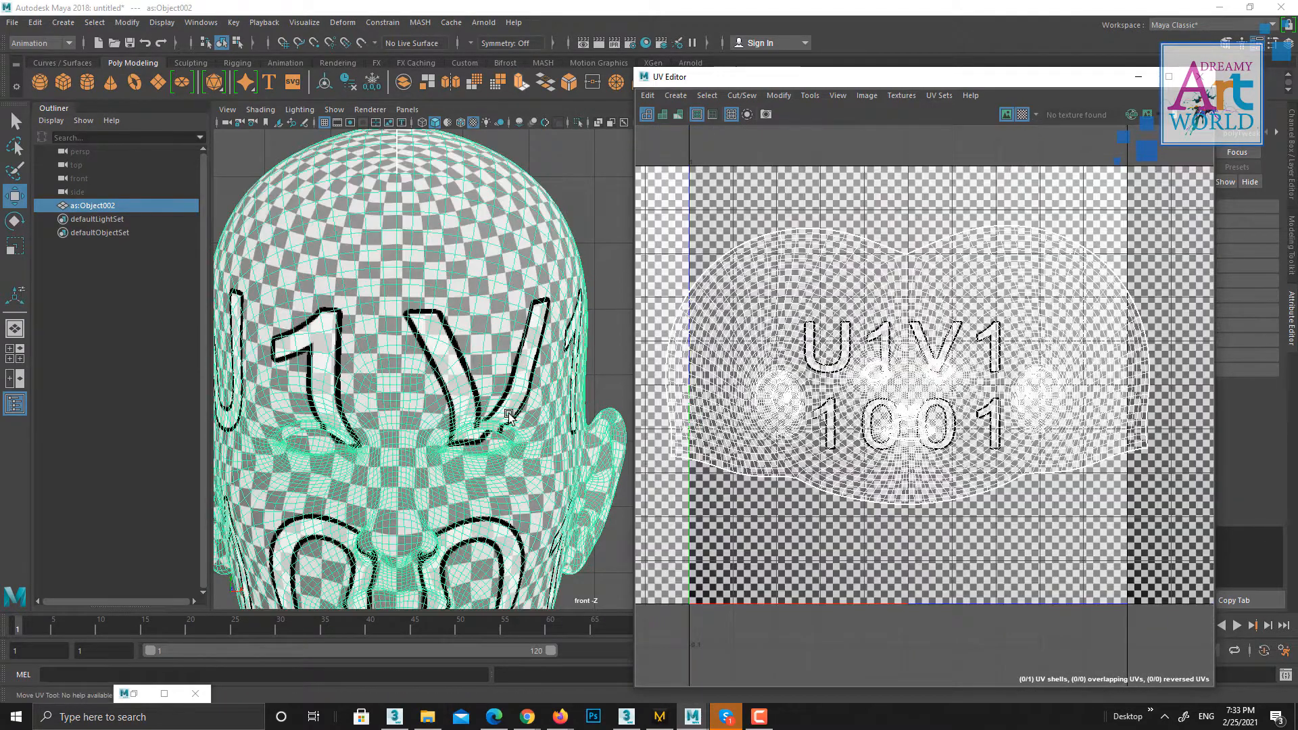
key("space")
left_click_drag(509, 416, 477, 361)
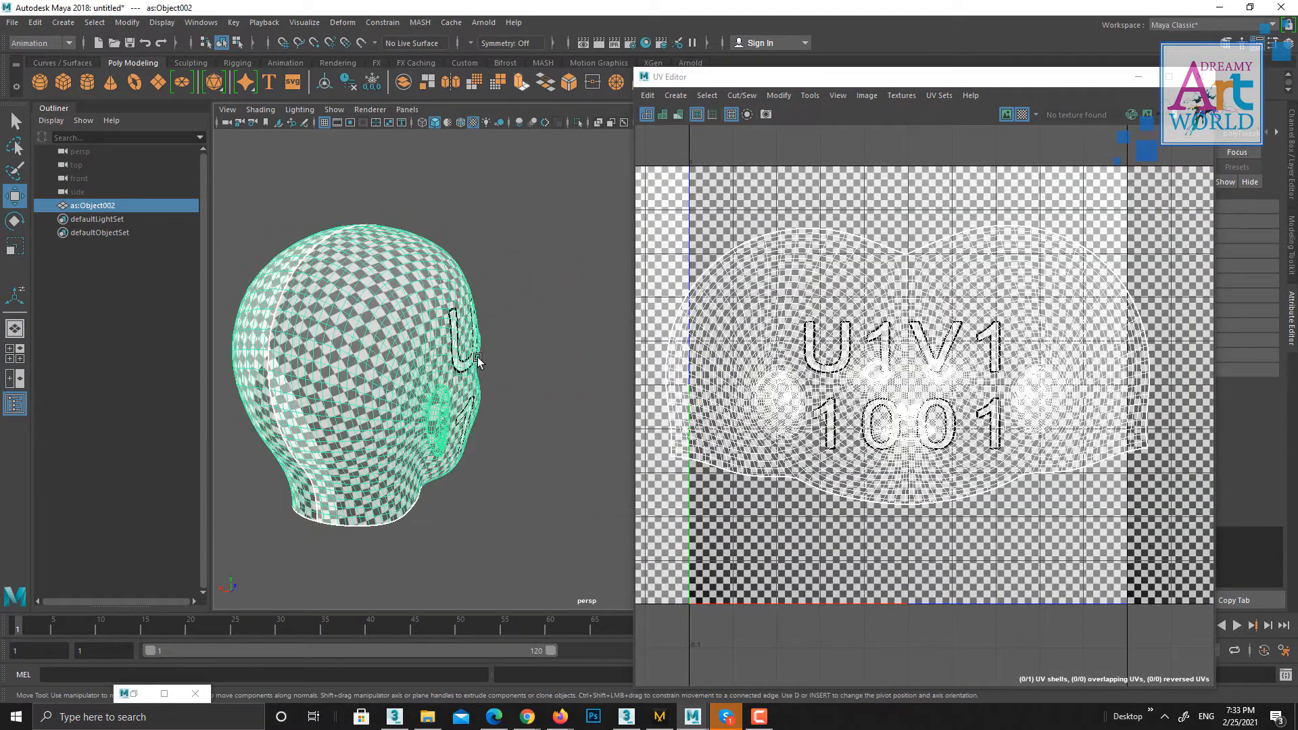
middle_click_drag(478, 360, 477, 343, "alt")
right_click_drag(1056, 405, 1049, 408, "alt")
middle_click_drag(1049, 408, 988, 443, "alt")
right_click_drag(1041, 404, 1090, 406)
left_click_drag(1148, 247, 833, 600)
left_click(1001, 518)
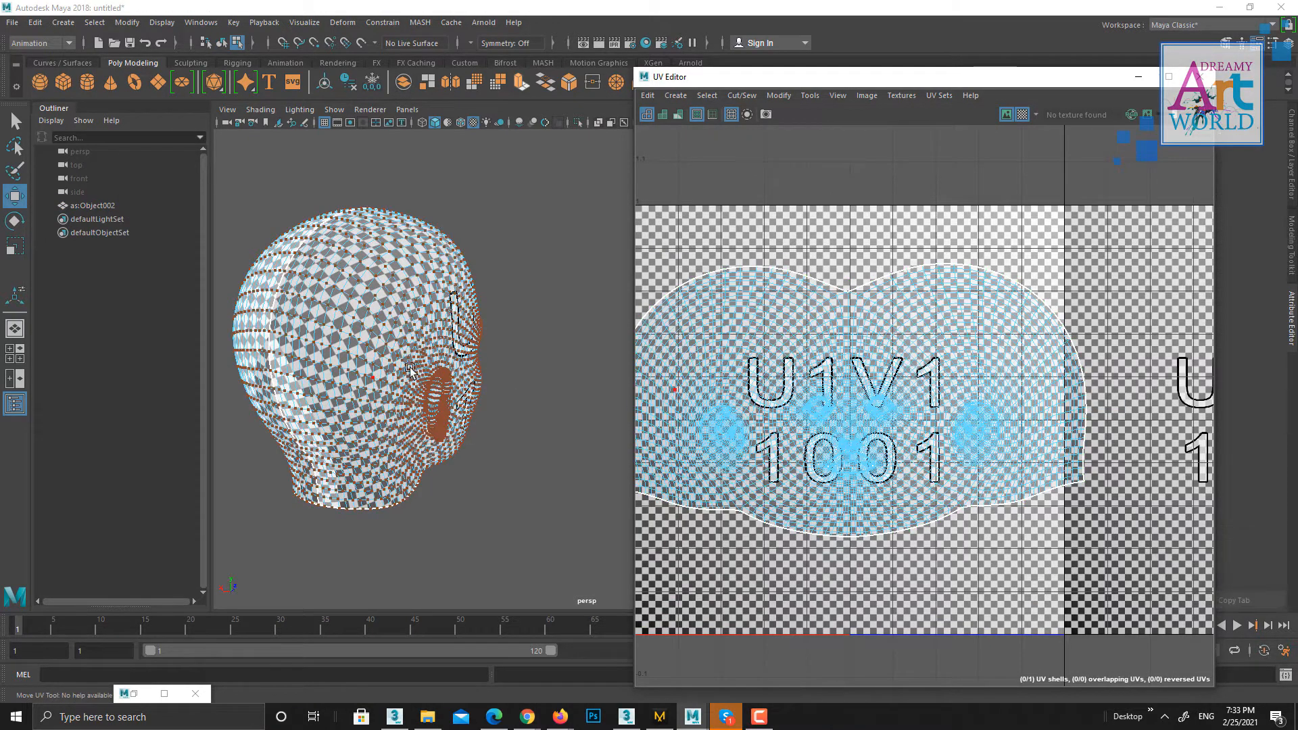
right_click_drag(467, 368, 515, 331)
left_click(517, 331)
left_click(460, 353)
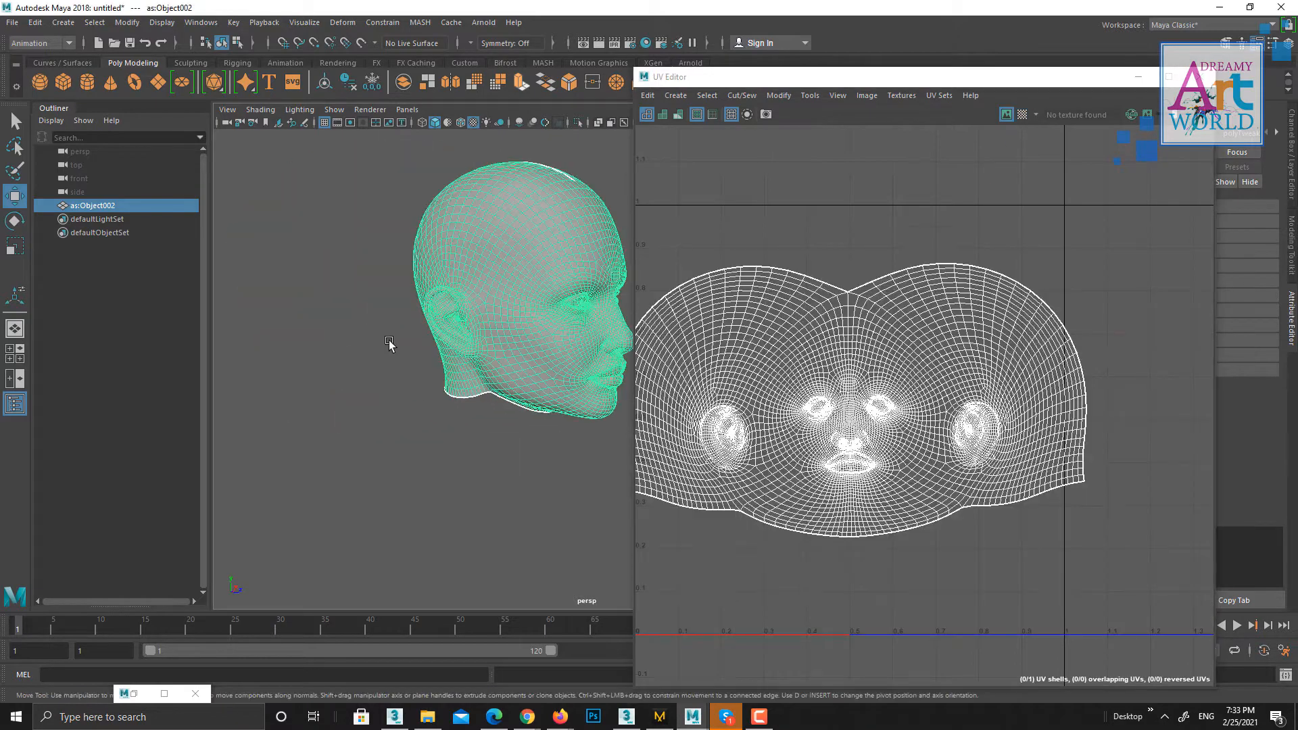
In the front view, select all faces on one side of the head's center line and delete them
right_click_drag(390, 341, 431, 309, "alt")
middle_click_drag(431, 309, 362, 354, "alt")
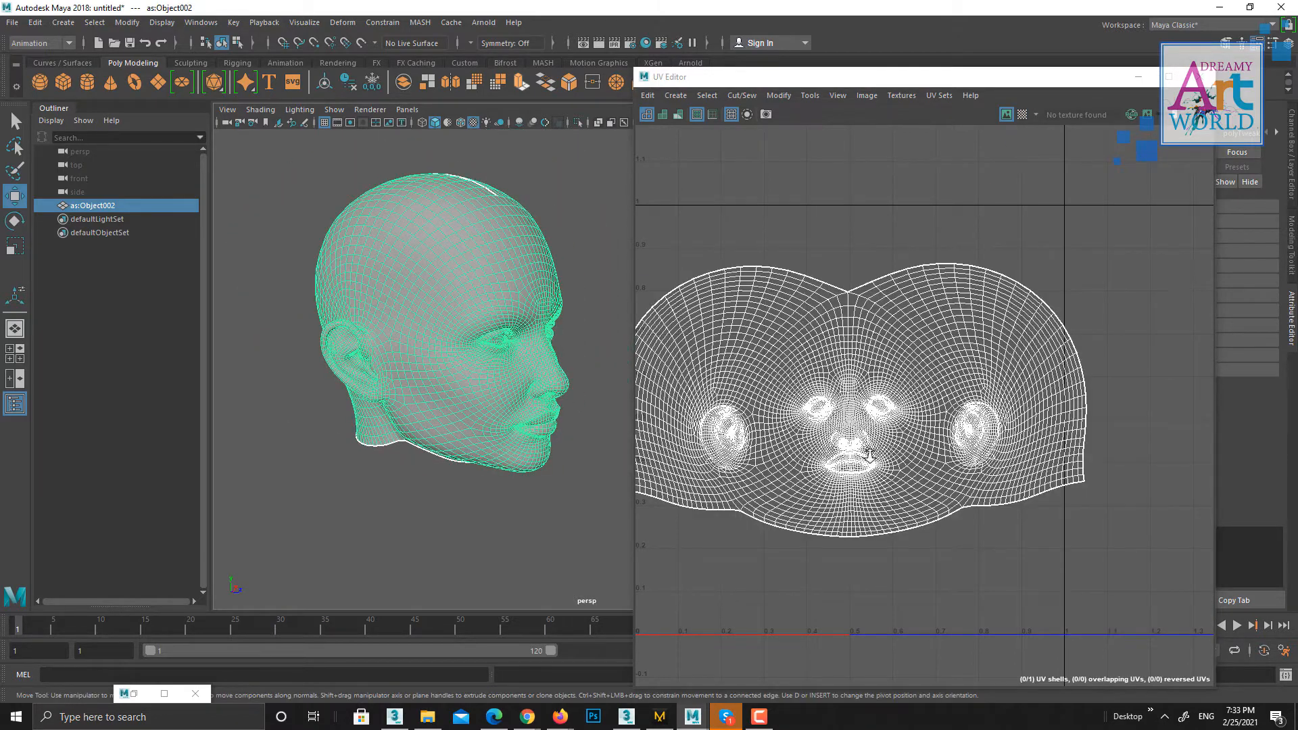
right_click_drag(869, 456, 883, 424, "alt")
right_click_drag(440, 379, 483, 378, "alt")
key("space")
left_click_drag(485, 359, 491, 416)
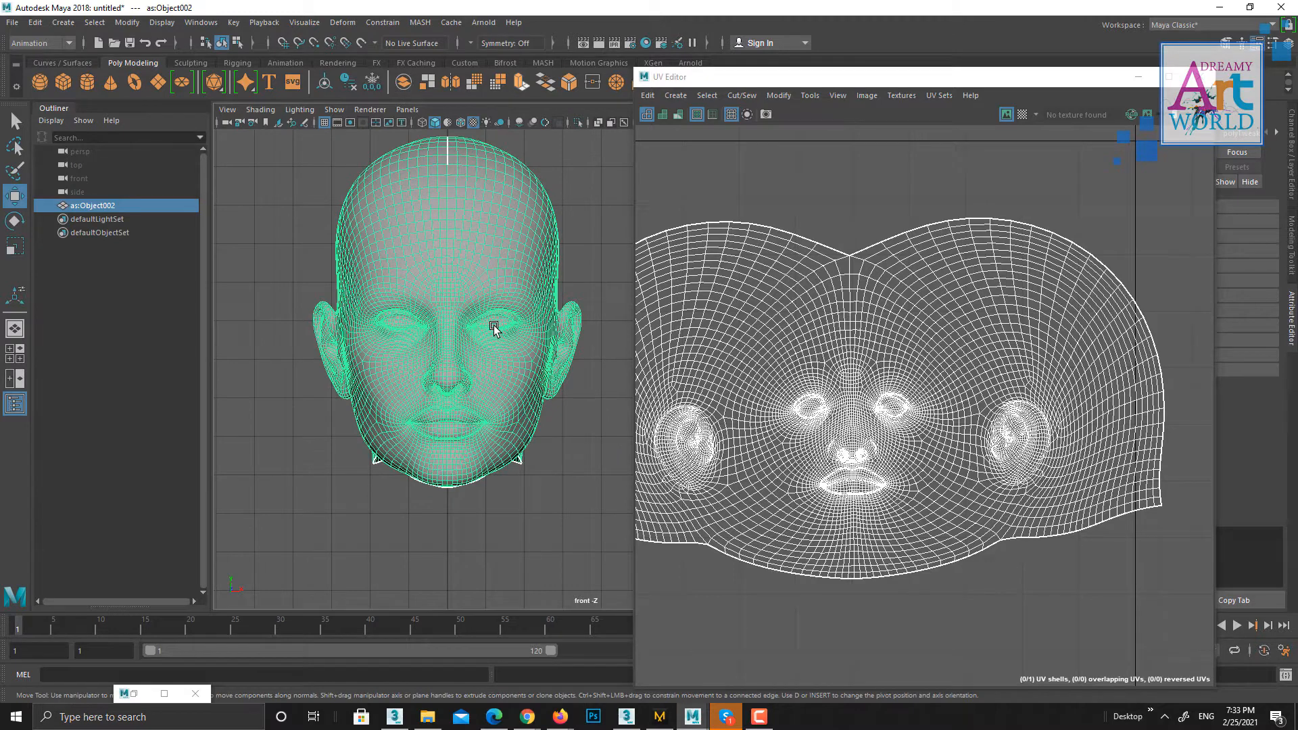
key("f")
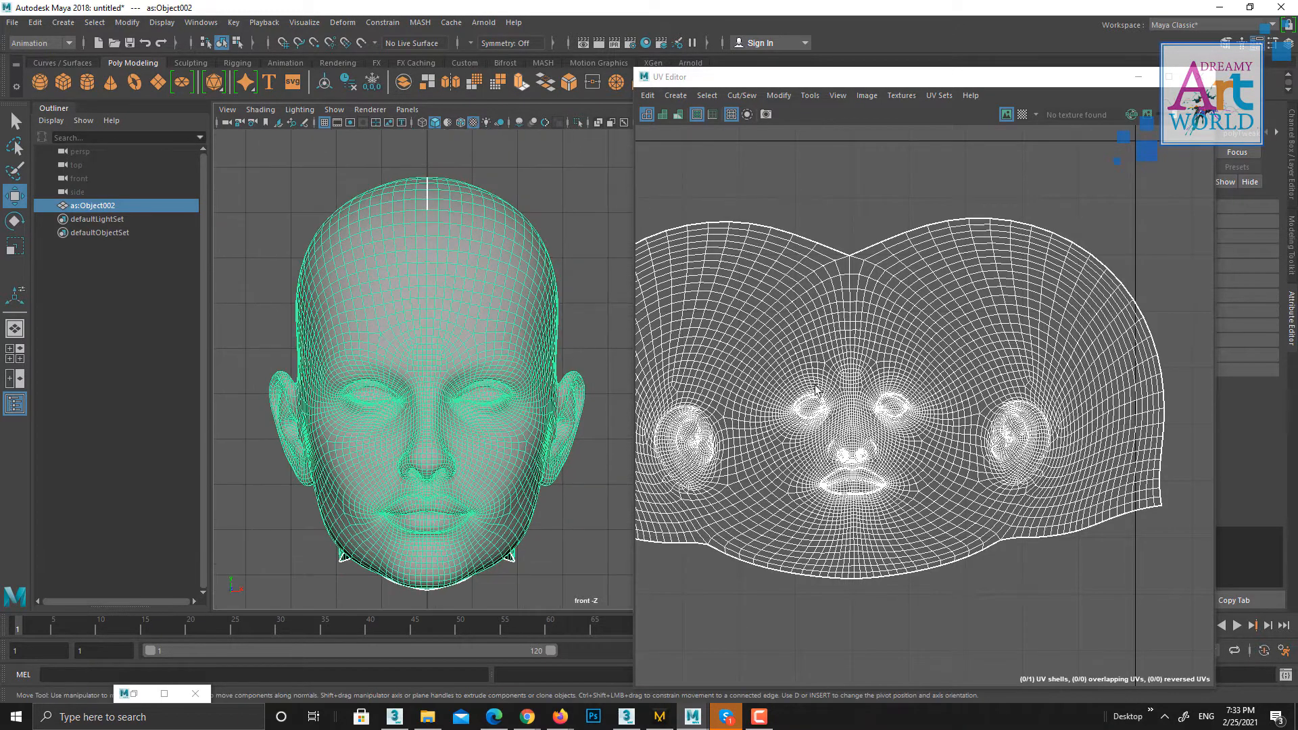
right_click_drag(470, 227, 474, 267)
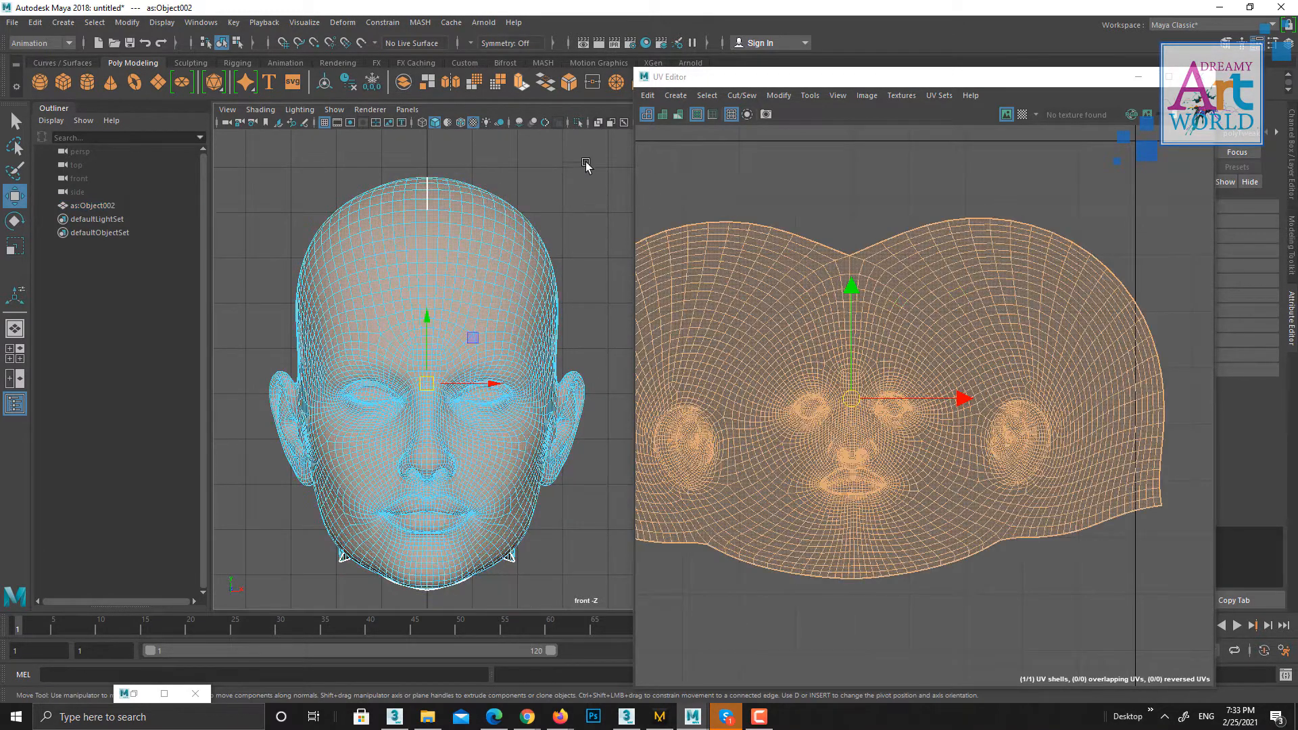
left_click_drag(586, 152, 429, 689)
right_click_drag(405, 382, 443, 488, "alt")
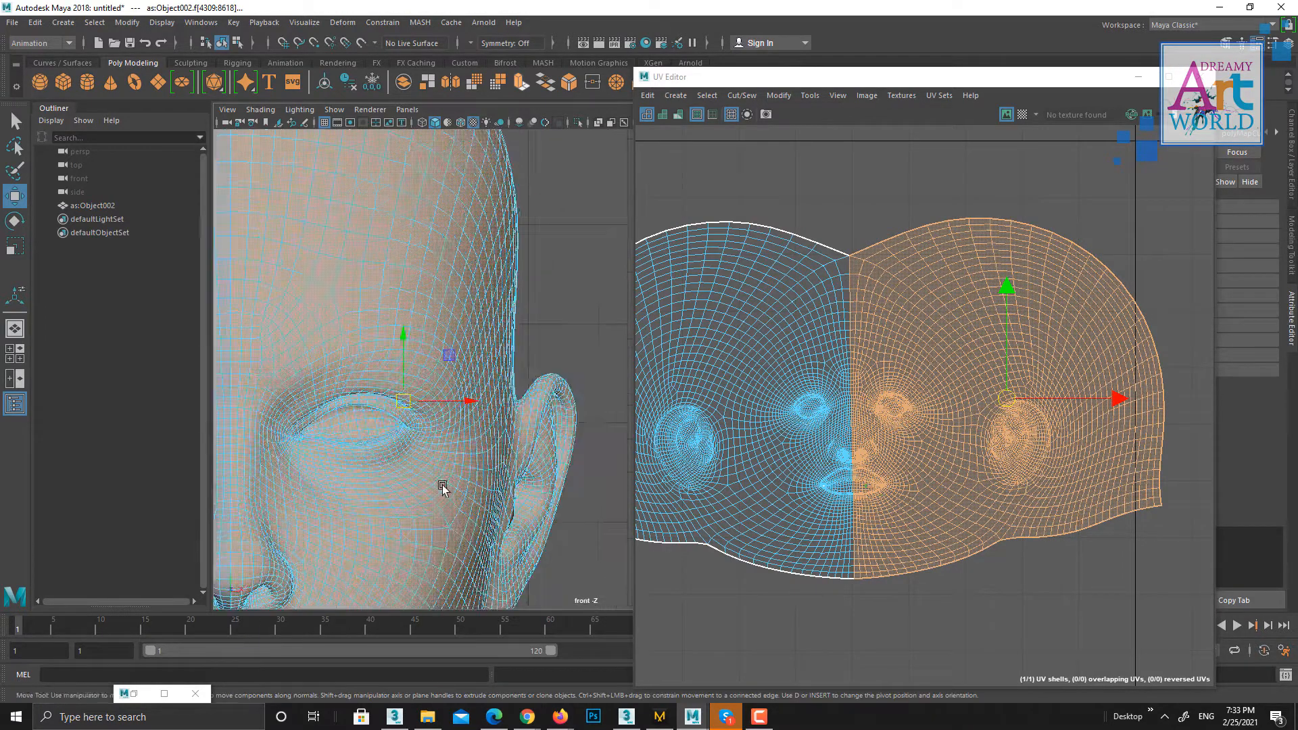
middle_click_drag(443, 488, 501, 365, "alt")
right_click_drag(501, 365, 543, 426, "alt")
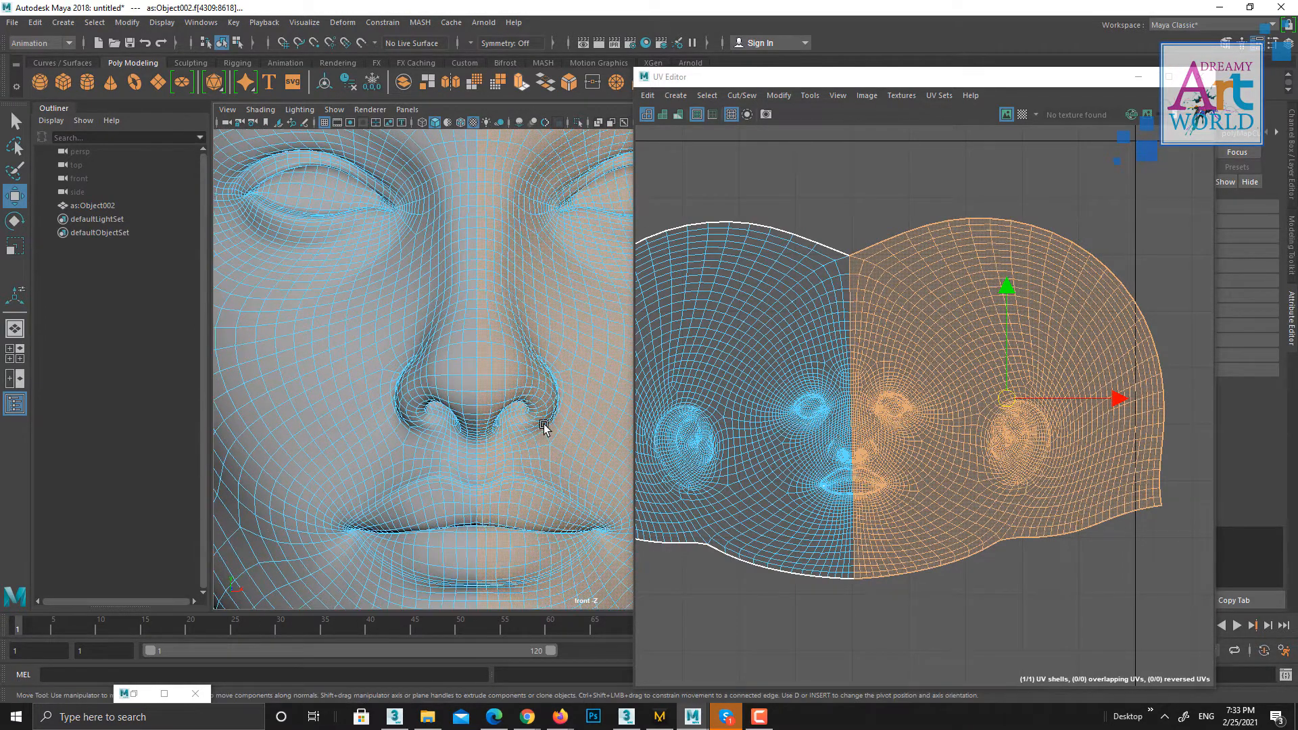
key("Delete")
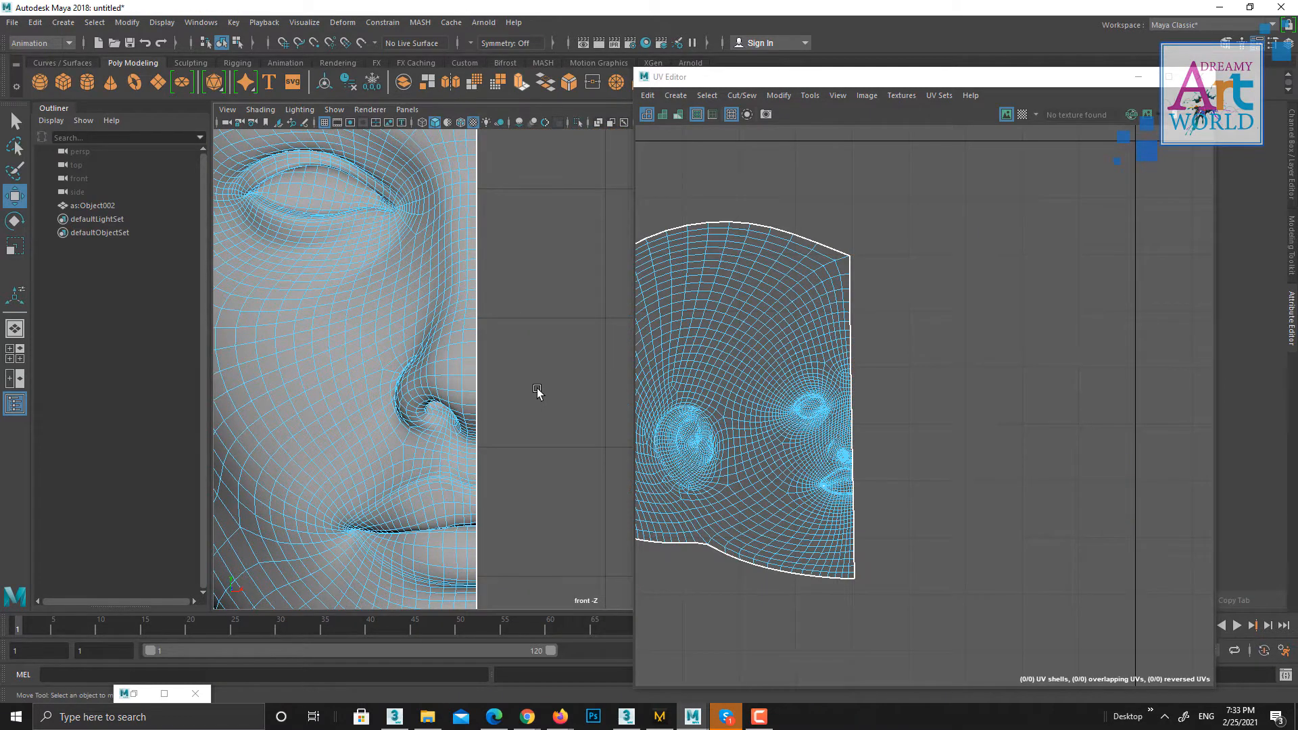
Return to object mode and select the remaining half of the head
right_click_drag(437, 382, 538, 284)
left_click(537, 289)
left_click(430, 359)
right_click_drag(497, 399, 468, 318, "alt")
middle_click_drag(502, 351, 462, 396, "alt")
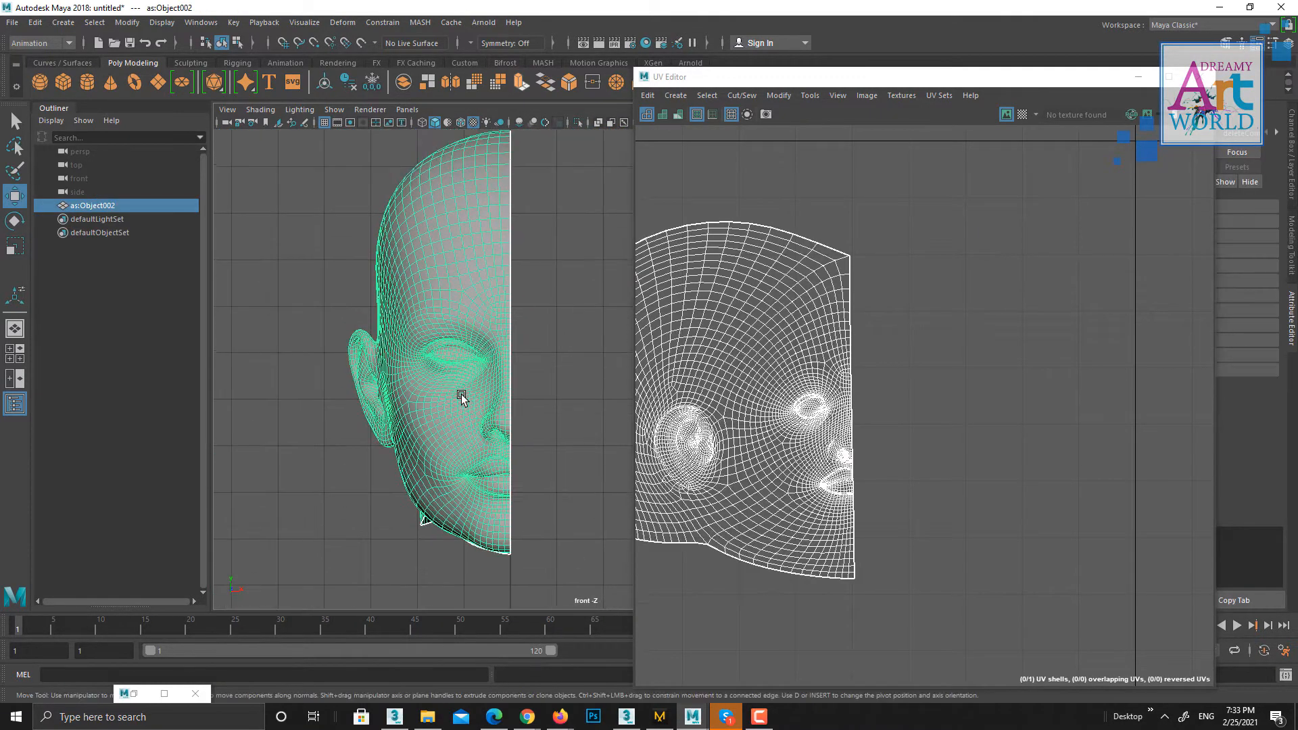
right_click_drag(462, 396, 575, 541, "alt")
middle_click_drag(575, 541, 551, 458, "alt")
right_click_drag(551, 457, 502, 445, "alt")
middle_click_drag(502, 445, 505, 575, "alt")
right_click_drag(514, 433, 490, 381, "alt")
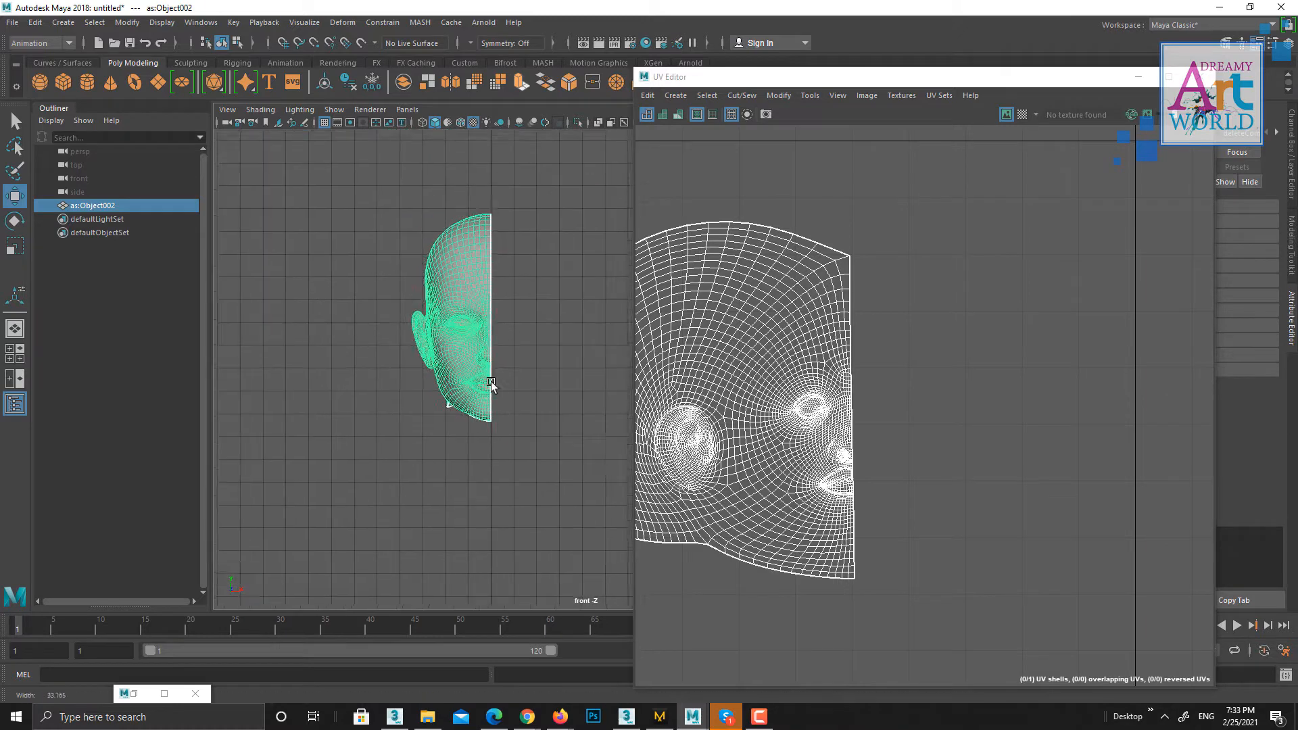
middle_click_drag(491, 381, 480, 371, "alt")
Select the UVs along the upper part of the half shell's straight center border, from the forehead to the lips
right_click_drag(817, 329, 922, 340)
right_click_drag(882, 368, 939, 433, "alt")
middle_click_drag(795, 360, 817, 401, "alt")
middle_click_drag(857, 450, 857, 430, "alt")
left_click_drag(893, 178, 837, 428)
right_click_drag(796, 338, 885, 413, "alt")
middle_click_drag(928, 415, 949, 314, "alt")
left_click_drag(957, 213, 877, 509)
left_click_drag(856, 589, 856, 534)
left_click_drag(927, 241, 850, 530)
scroll(938, 446, "up", 2)
middle_click_drag(937, 446, 974, 329, "alt")
left_click_drag(961, 220, 860, 607)
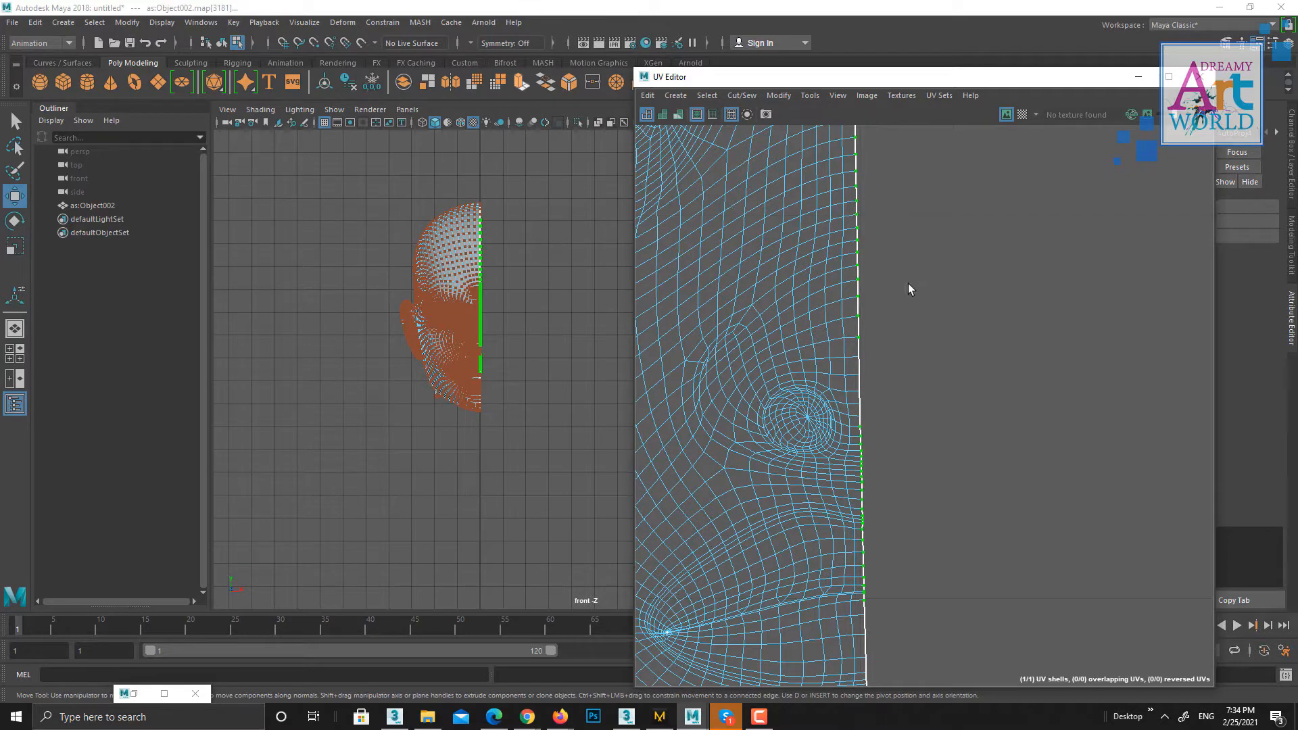
Add the remaining center-border UVs, down to the neck corner, to the selection
left_click_drag(909, 278, 858, 440, "shift")
middle_click_drag(931, 590, 927, 302, "alt")
left_click_drag(927, 301, 853, 687, "shift")
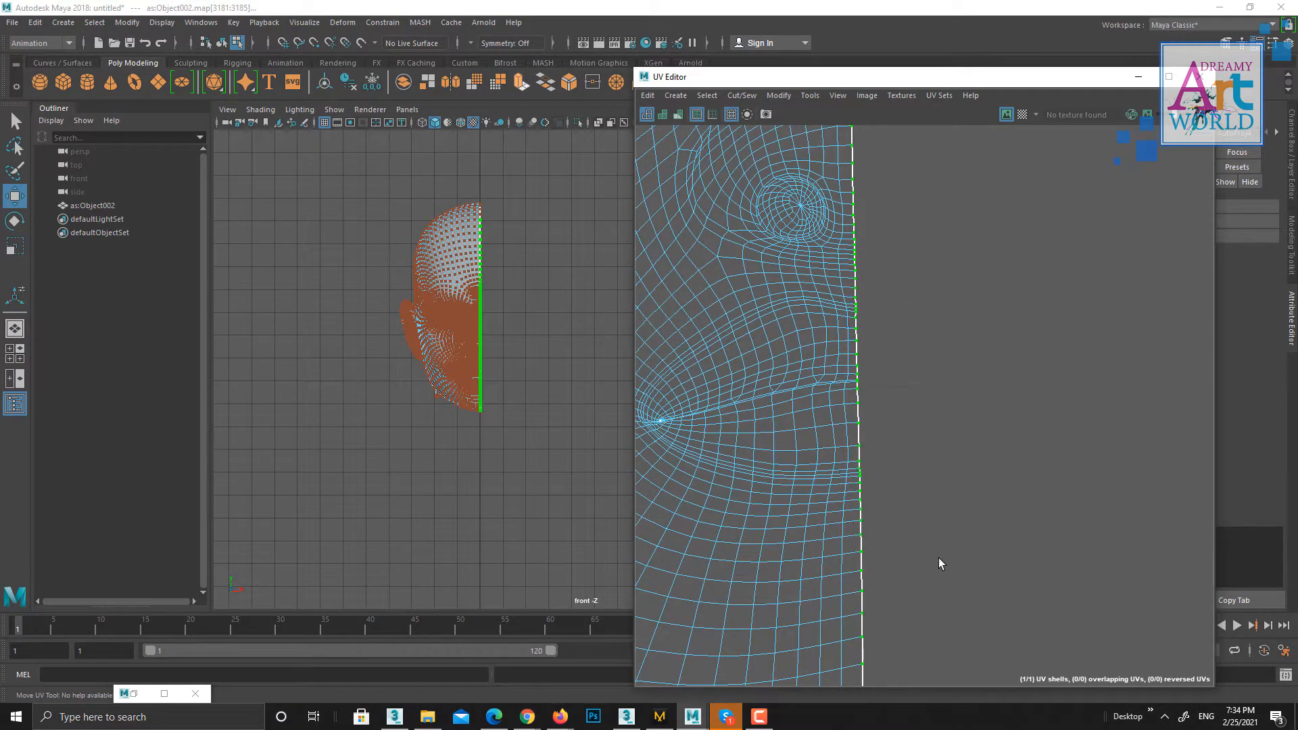
middle_click_drag(931, 600, 927, 397, "alt")
left_click_drag(950, 278, 853, 711, "shift")
middle_click_drag(937, 674, 926, 413, "alt")
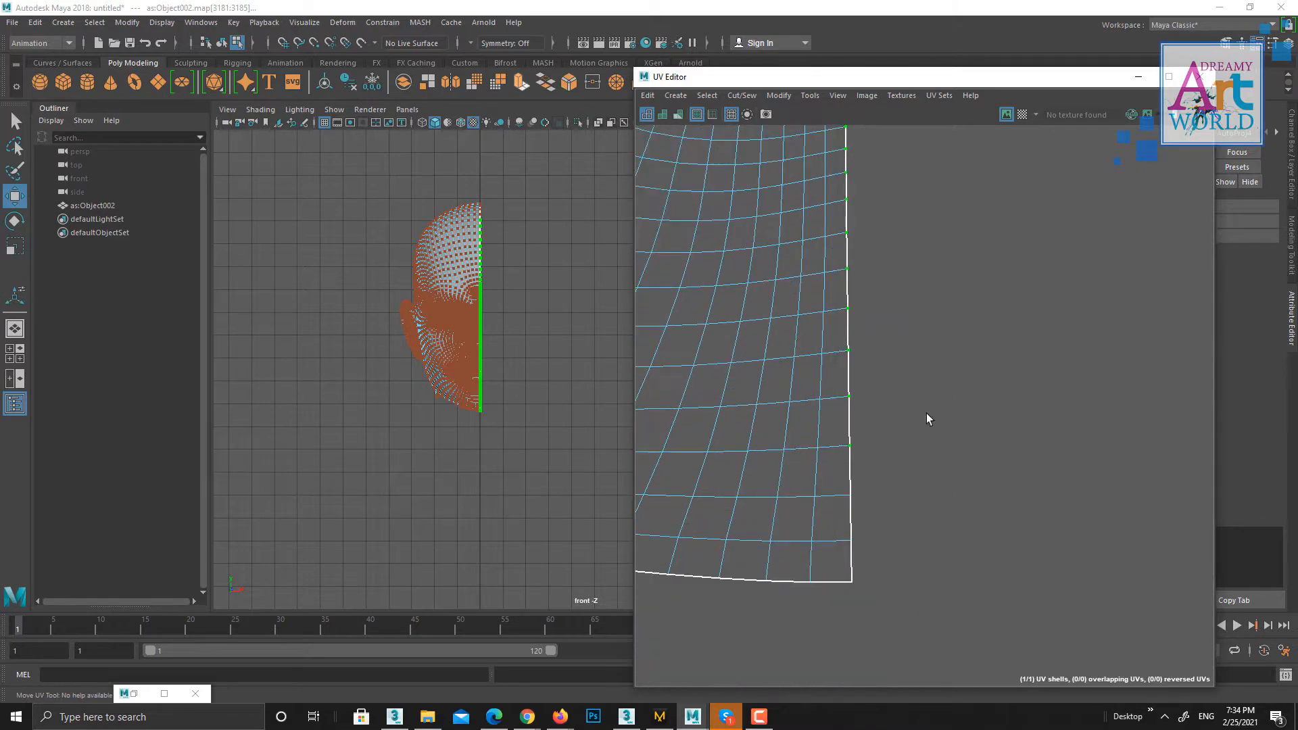
left_click_drag(947, 310, 837, 662, "shift")
Scale the selected center-border UVs horizontally to flatten them into a straight vertical line
key("r")
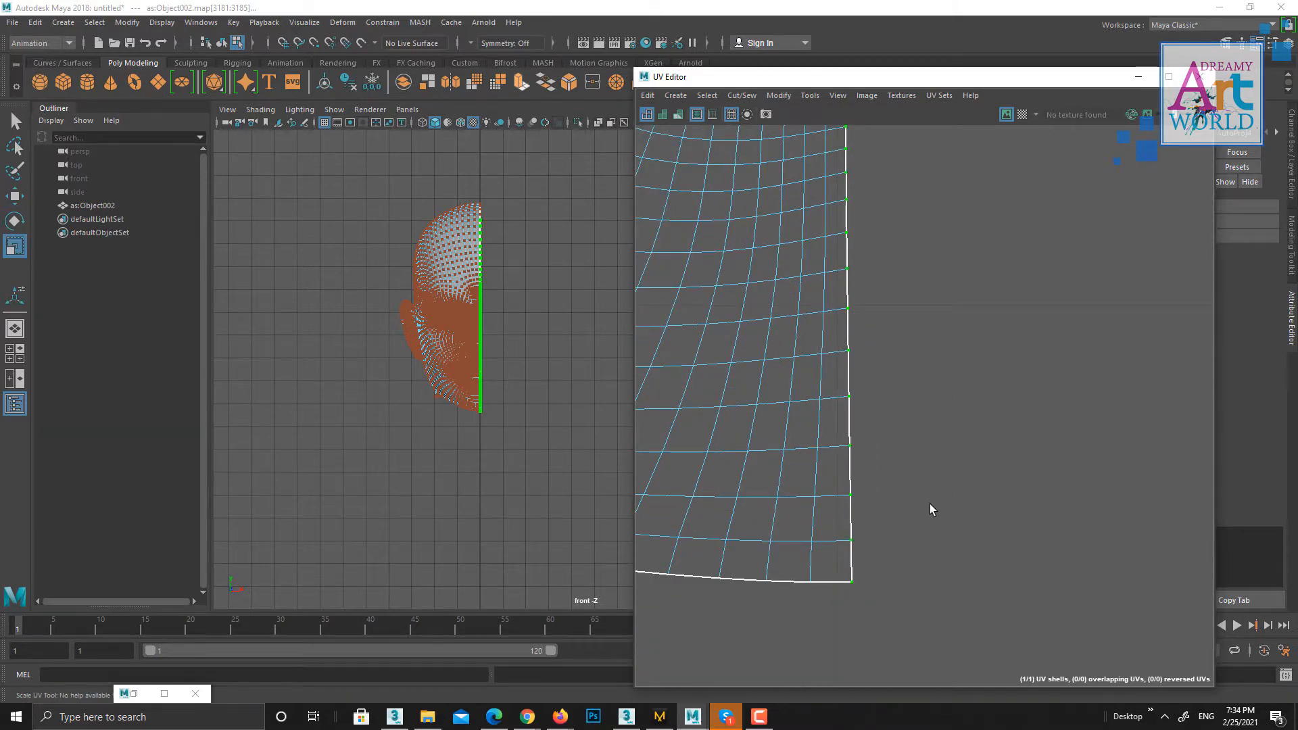
key("f")
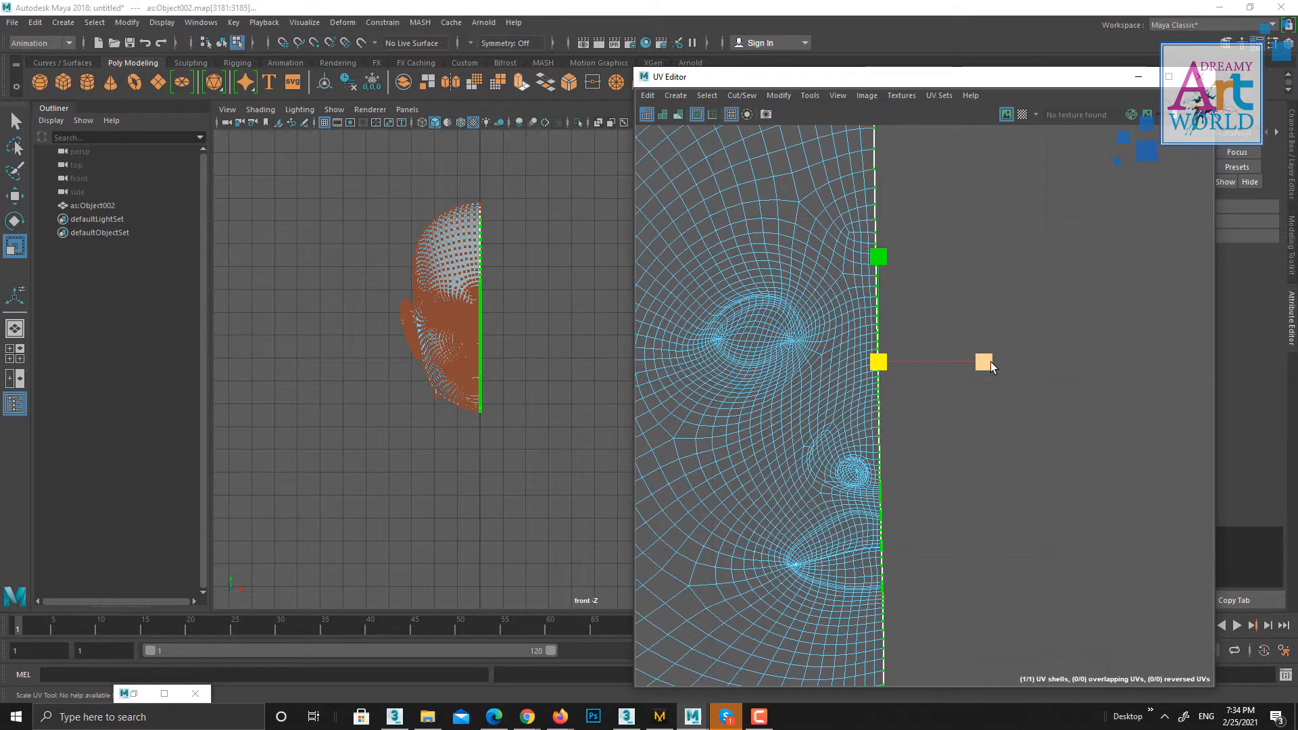
left_click(989, 363)
left_click_drag(978, 365, 764, 346)
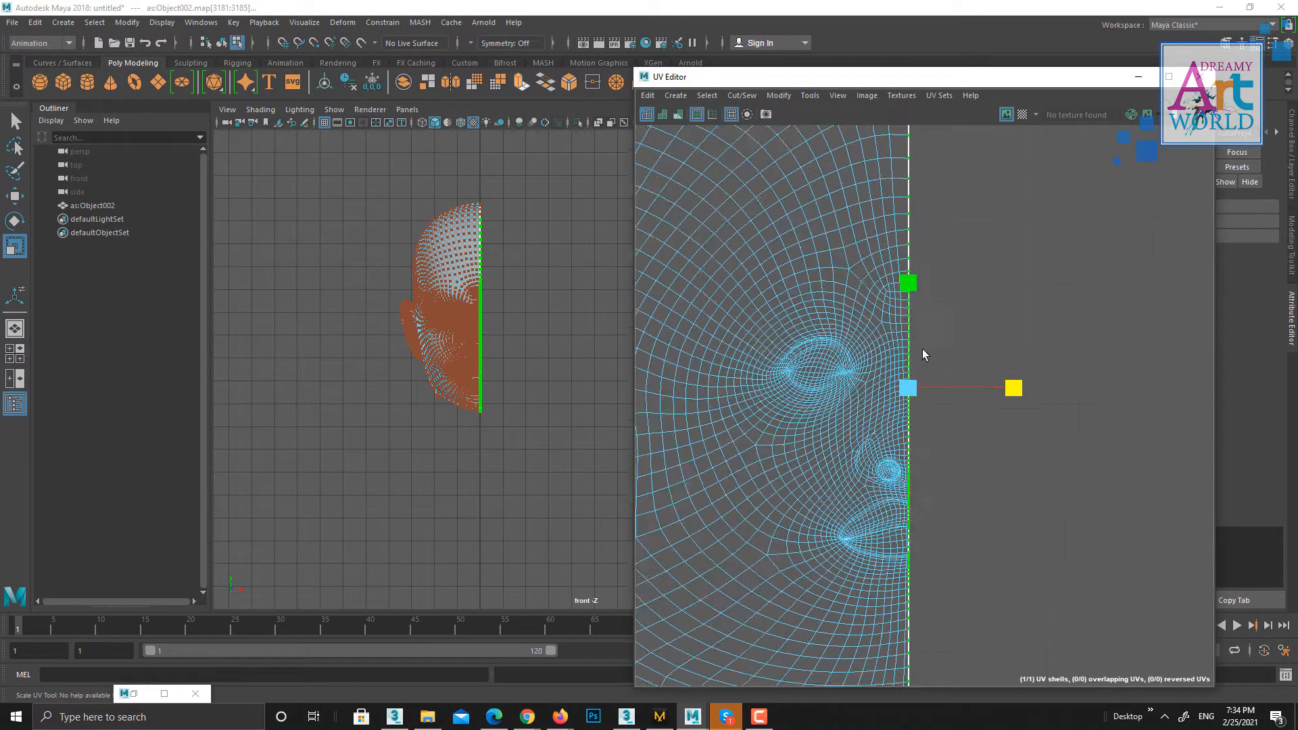
key("f")
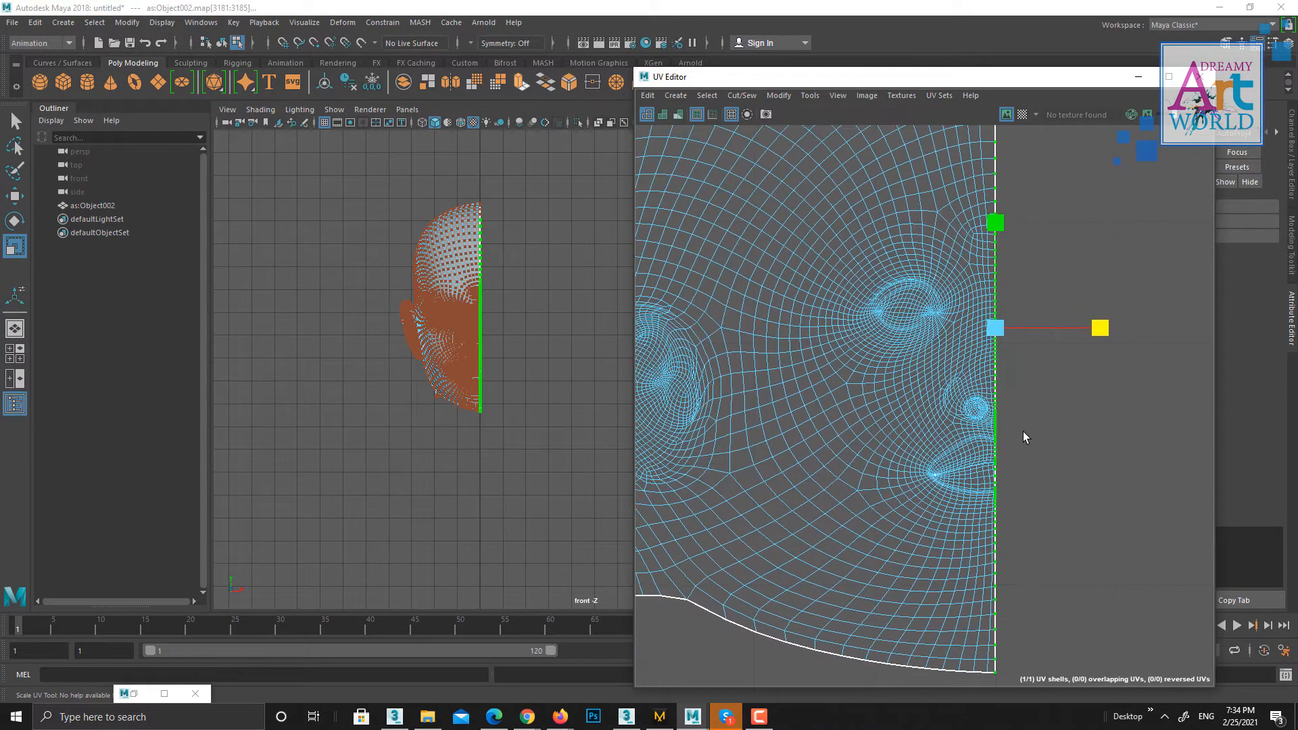
Move the straightened center-border UVs slightly outward, away from the half face
key("w")
left_click_drag(987, 298, 938, 402)
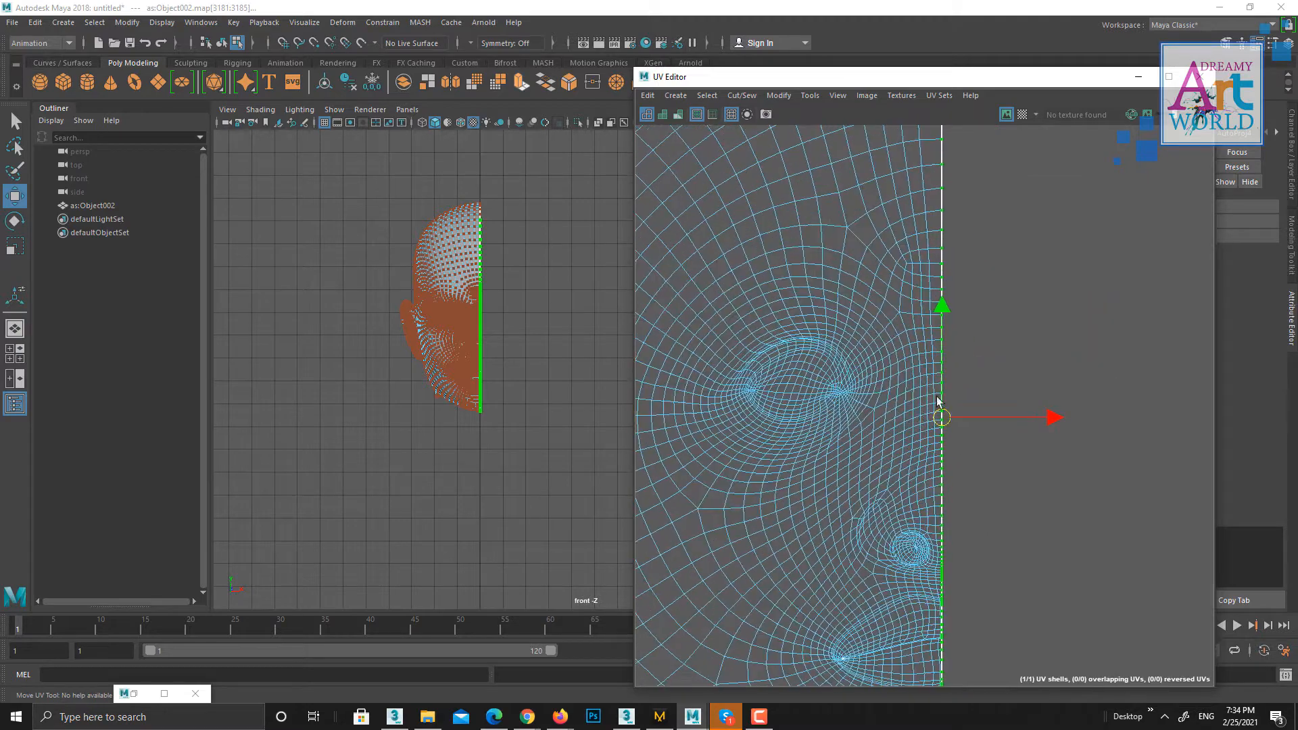
left_click_drag(1024, 418, 1035, 422)
right_click_drag(1058, 541, 1000, 520, "alt")
middle_click_drag(1065, 587, 1078, 496, "alt")
right_click_drag(1078, 496, 1027, 473, "alt")
middle_click_drag(1014, 466, 1020, 485, "alt")
Select all UVs of the half shell except the center border, unfold them, and return to object mode
right_click_drag(917, 283, 974, 283)
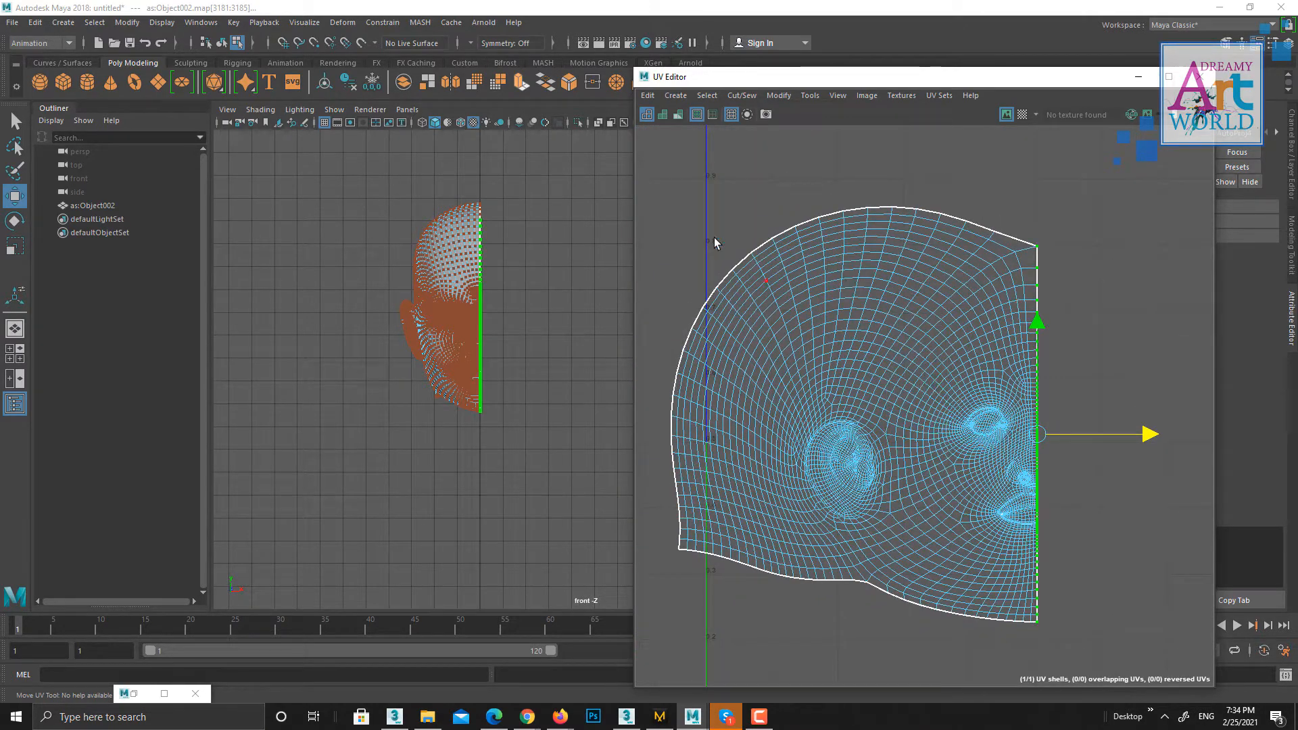
left_click_drag(673, 194, 974, 595)
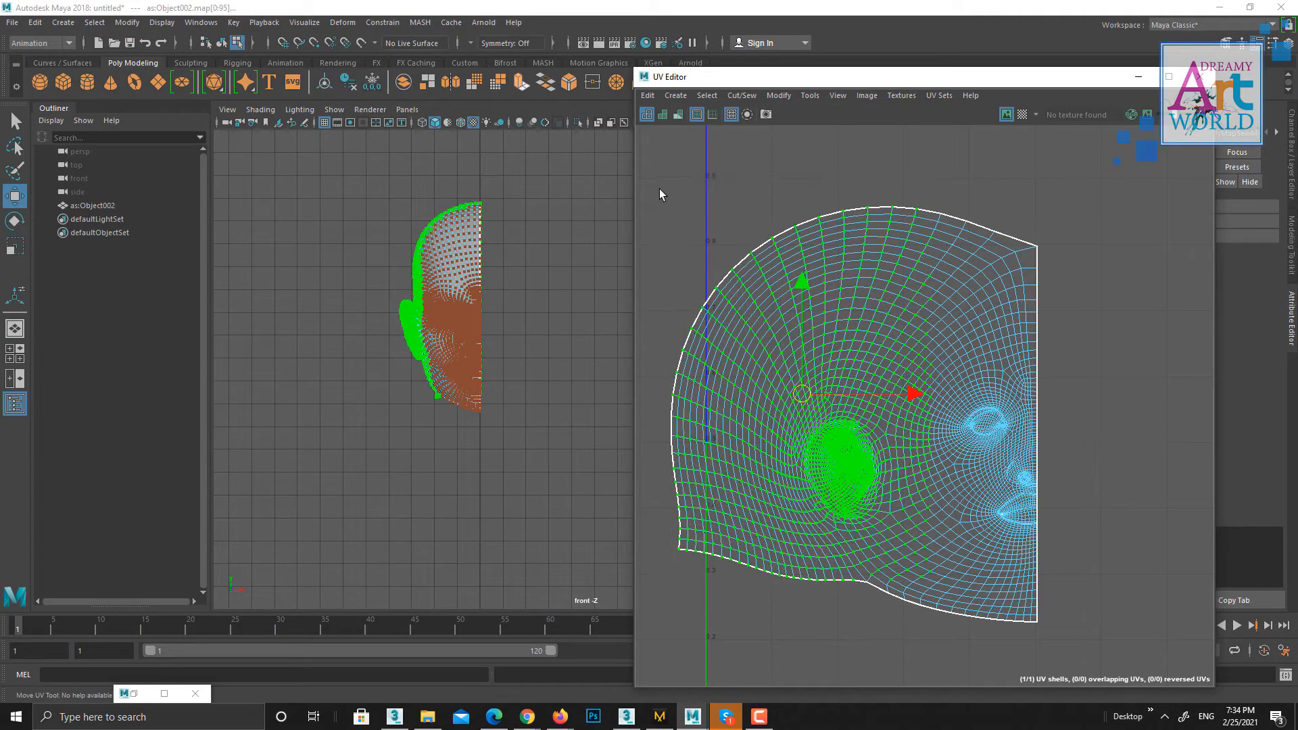
left_click_drag(659, 188, 1034, 654)
right_click_drag(1038, 351, 1102, 385, "alt")
middle_click_drag(1102, 385, 957, 236, "alt")
right_click_drag(967, 405, 1040, 449, "alt")
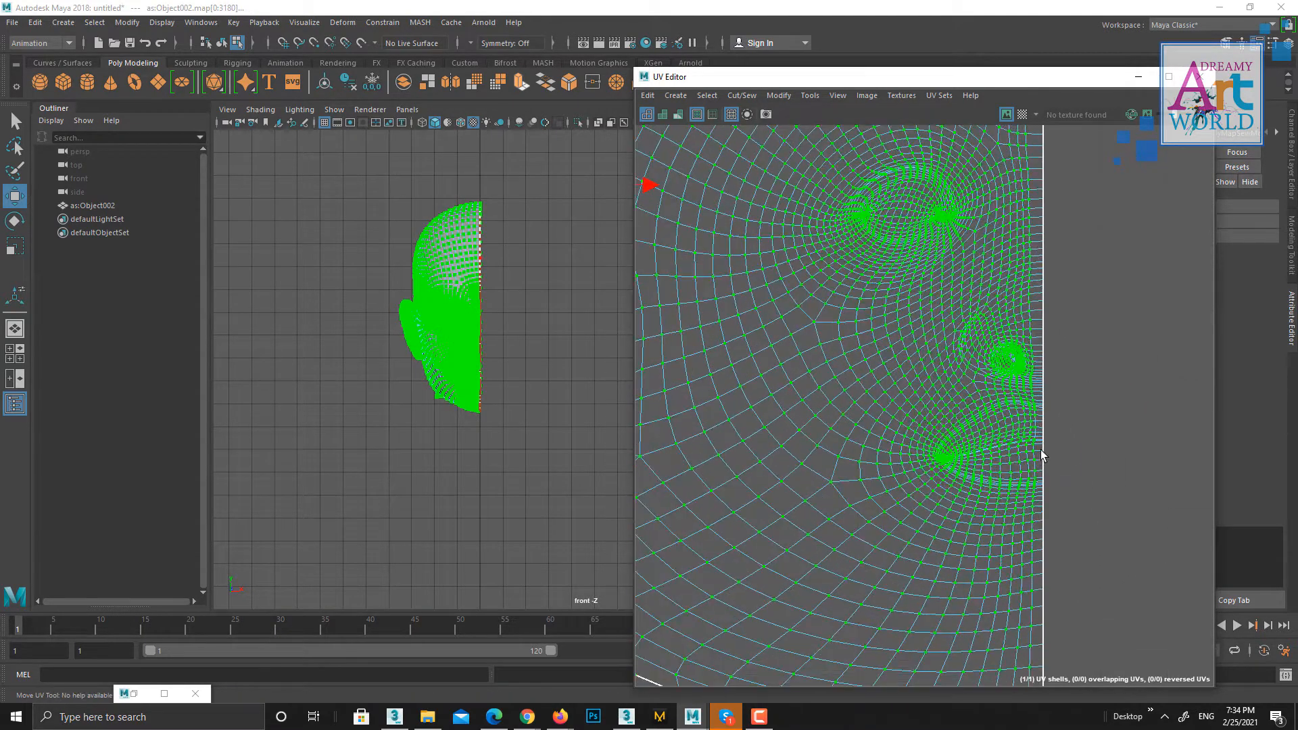
right_click(1085, 299, "shift")
left_click(1017, 298)
left_click(869, 294)
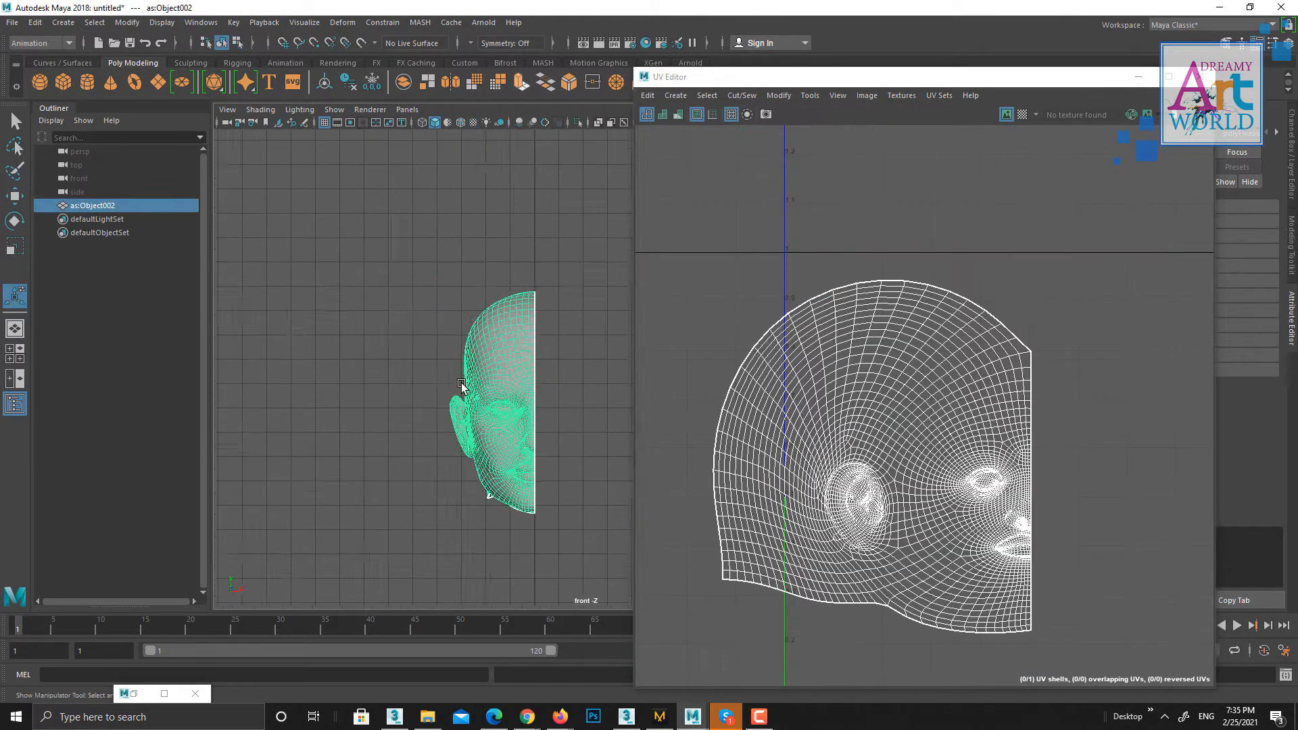
scroll(544, 427, "up", 3)
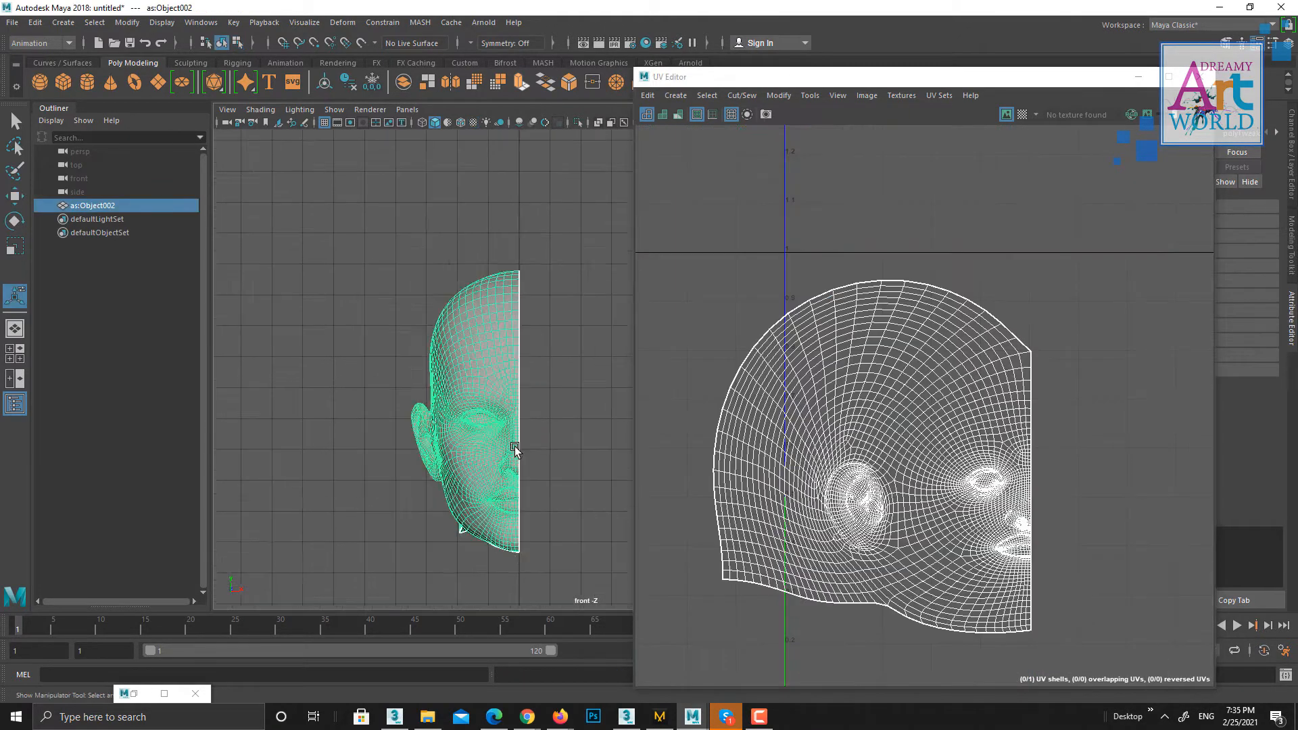
Reselect the half head and select all UVs of its shell in the UV Editor
left_click(545, 428)
left_click(501, 405)
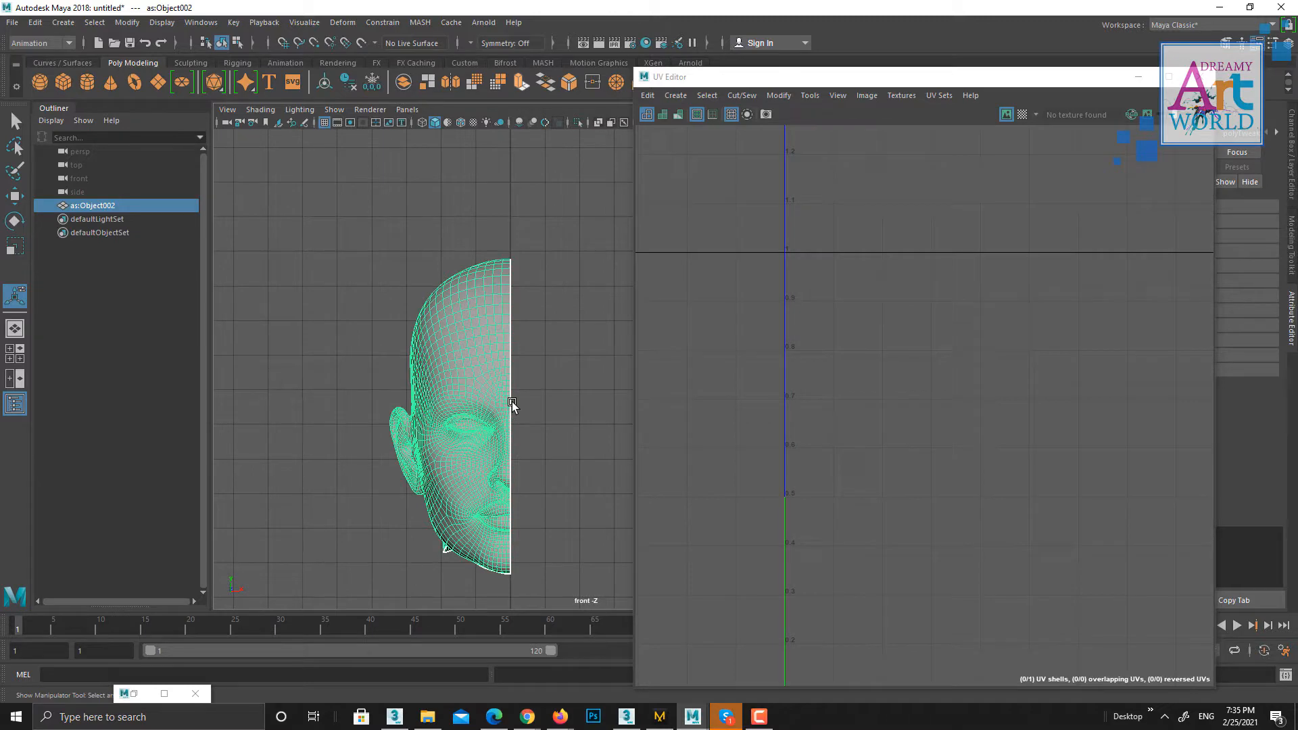
left_click(476, 378)
right_click_drag(975, 497, 1006, 521, "alt")
middle_click_drag(1006, 520, 949, 489, "alt")
right_click_drag(879, 356, 901, 353)
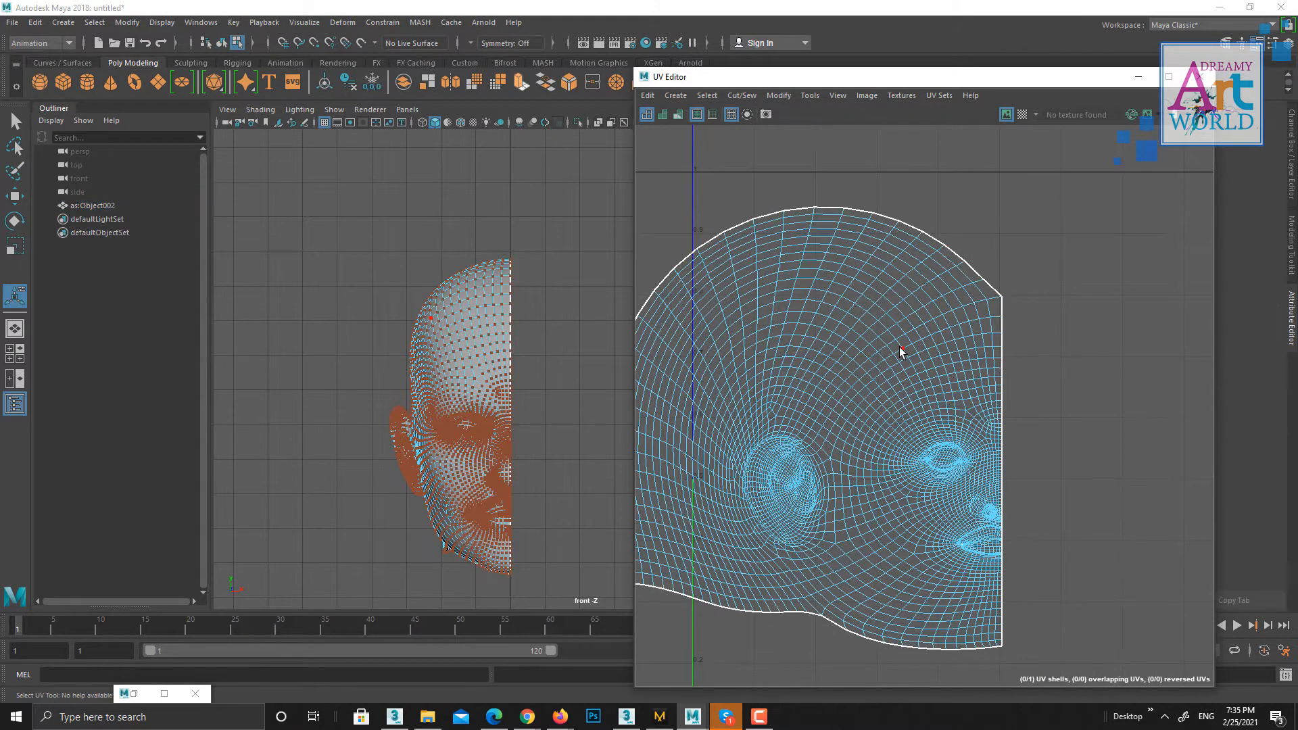
double_click(901, 350)
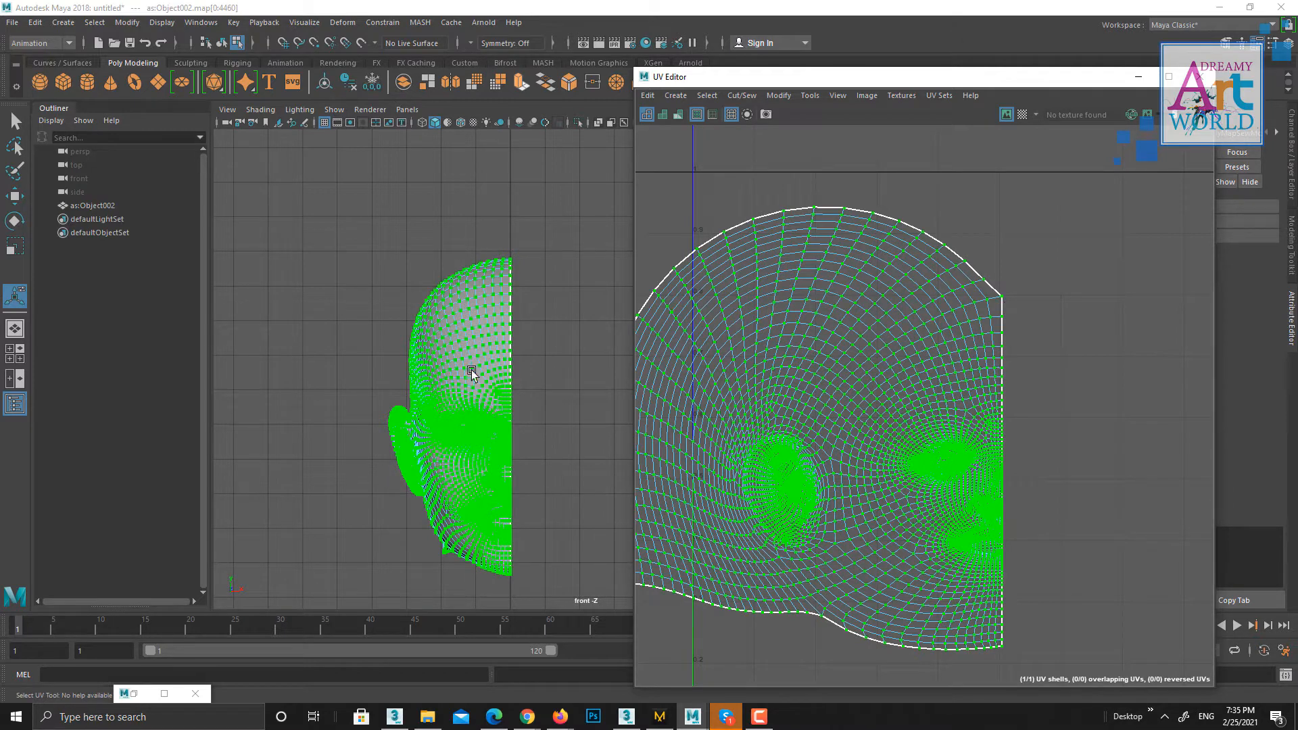
Return the half head to object mode, keep it selected, and activate the Move tool
right_click_drag(513, 399, 521, 362)
left_click(524, 364)
key("ctrl+z")
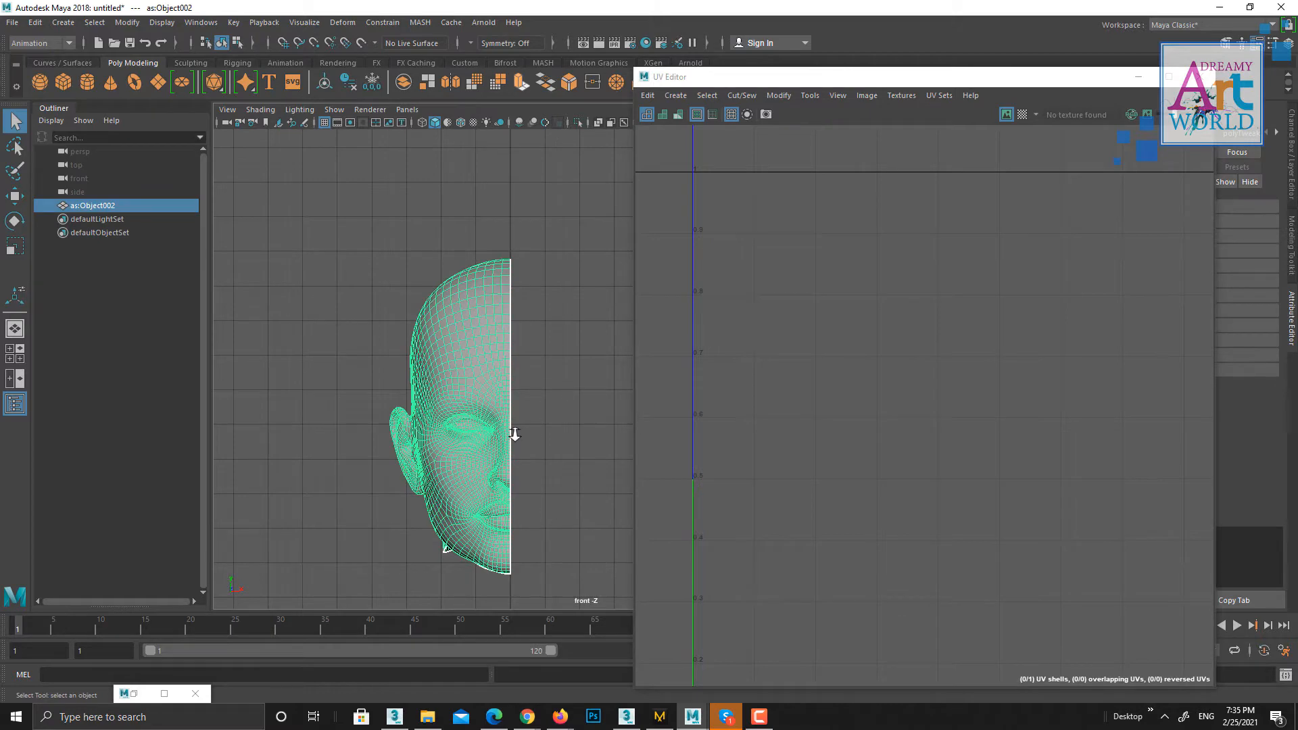
scroll(515, 434, "down", 3)
middle_click_drag(515, 434, 556, 434, "alt")
scroll(556, 434, "down", 5)
middle_click_drag(501, 483, 524, 560, "alt")
key("w")
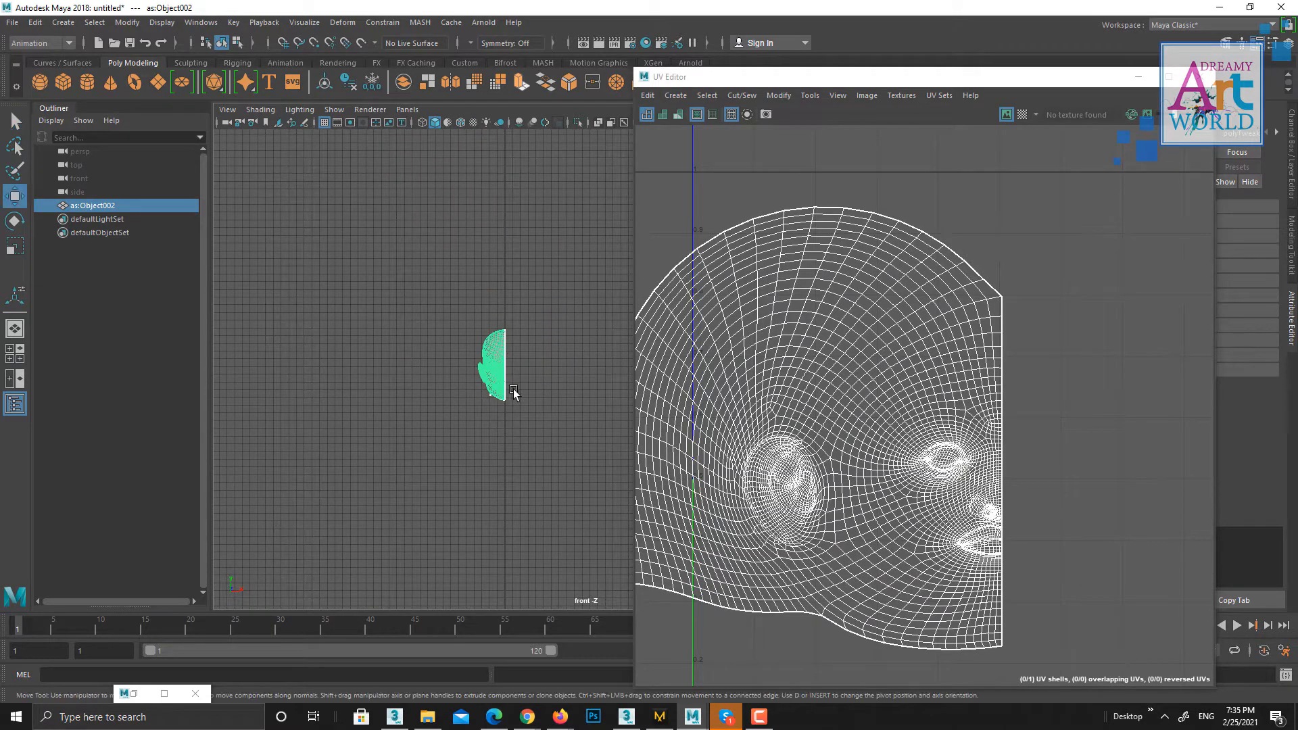
scroll(408, 258, "down", 2)
middle_click_drag(542, 497, 509, 537, "alt")
scroll(479, 263, "down", 1)
scroll(367, 293, "up", 5)
middle_click_drag(452, 318, 572, 261, "alt")
scroll(390, 288, "up", 2)
scroll(390, 289, "up", 4)
middle_click_drag(298, 230, 476, 319, "alt")
scroll(544, 385, "up", 1)
scroll(507, 328, "up", 1)
scroll(475, 319, "down", 2)
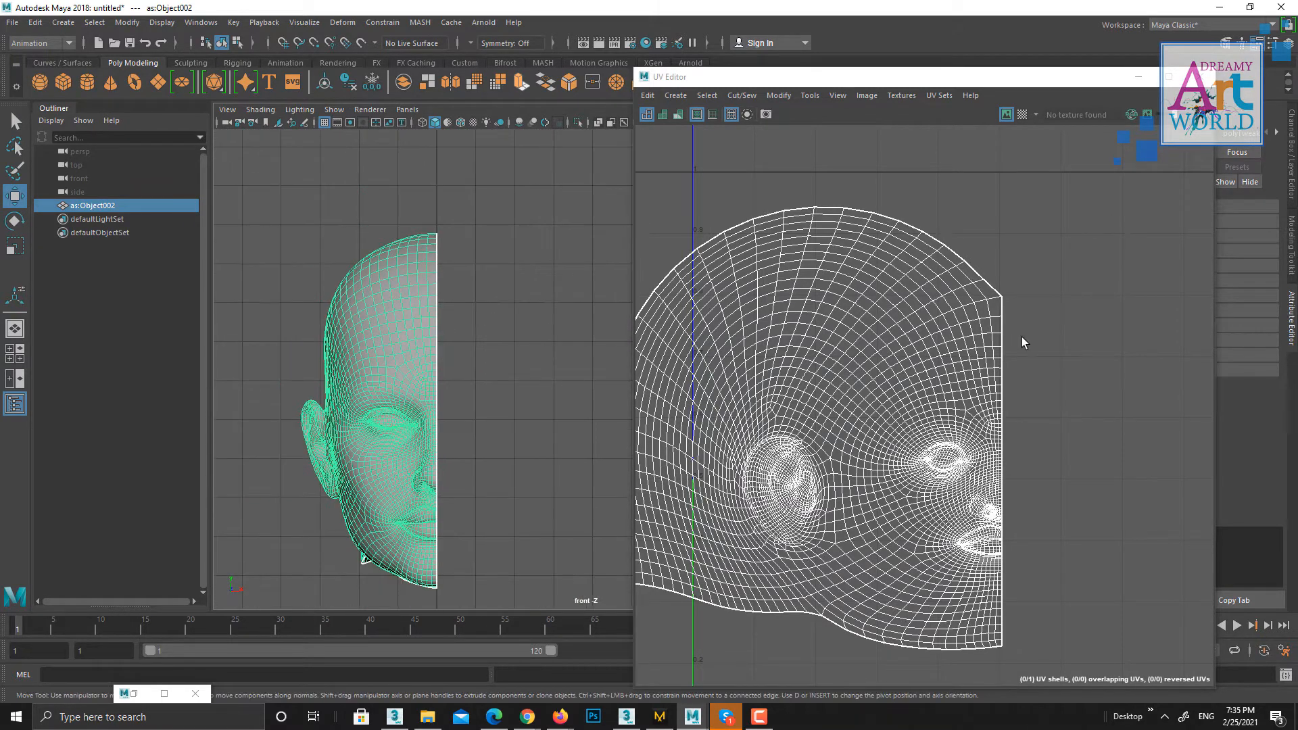